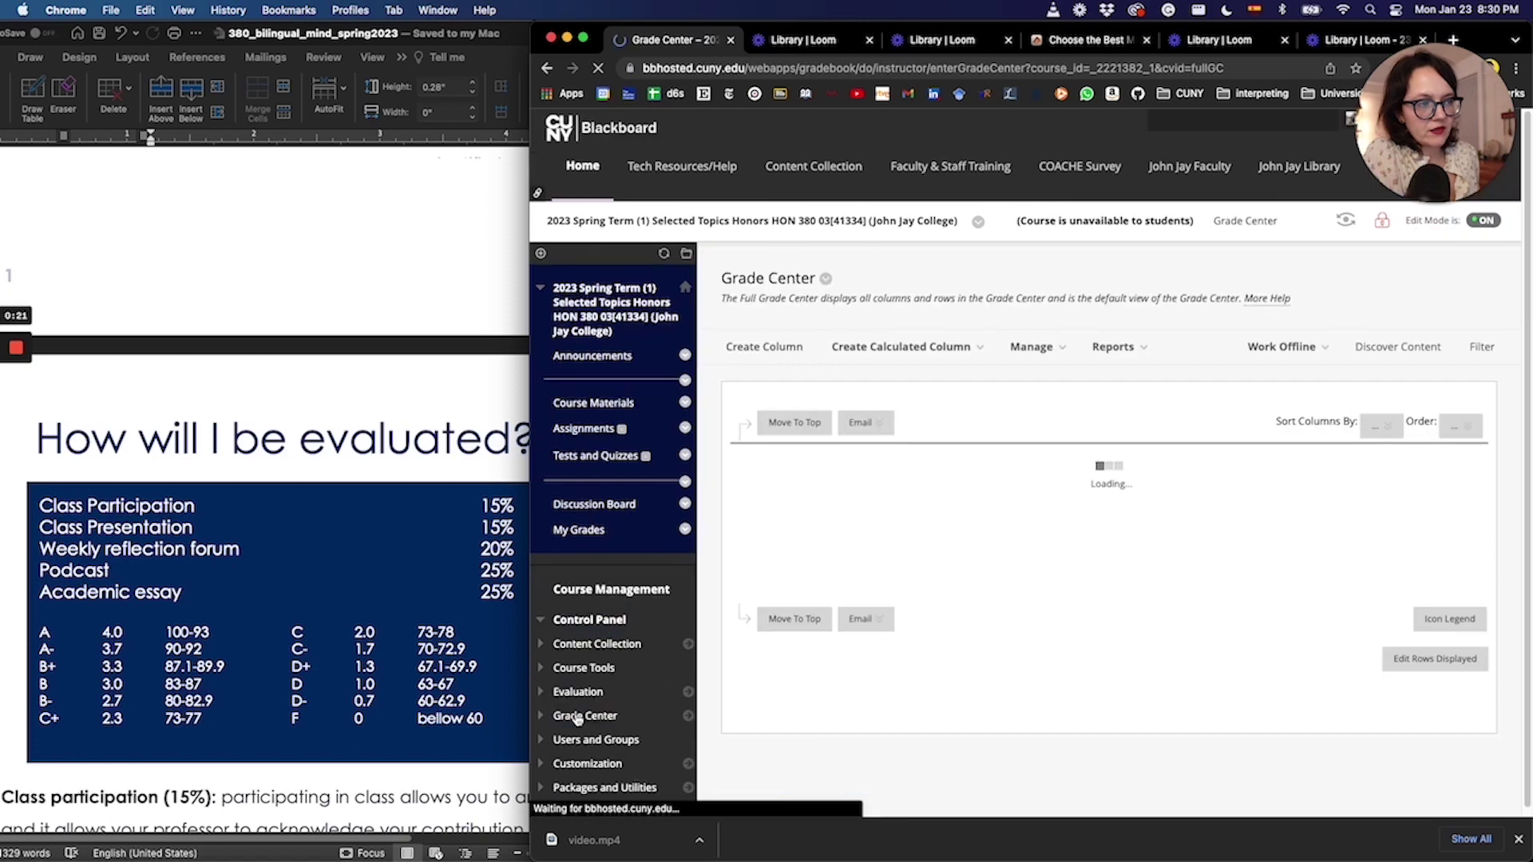
Step: Create a new Grade Center category named HON-Participation
{"action": "left_click", "coordinate": [1028, 348]}
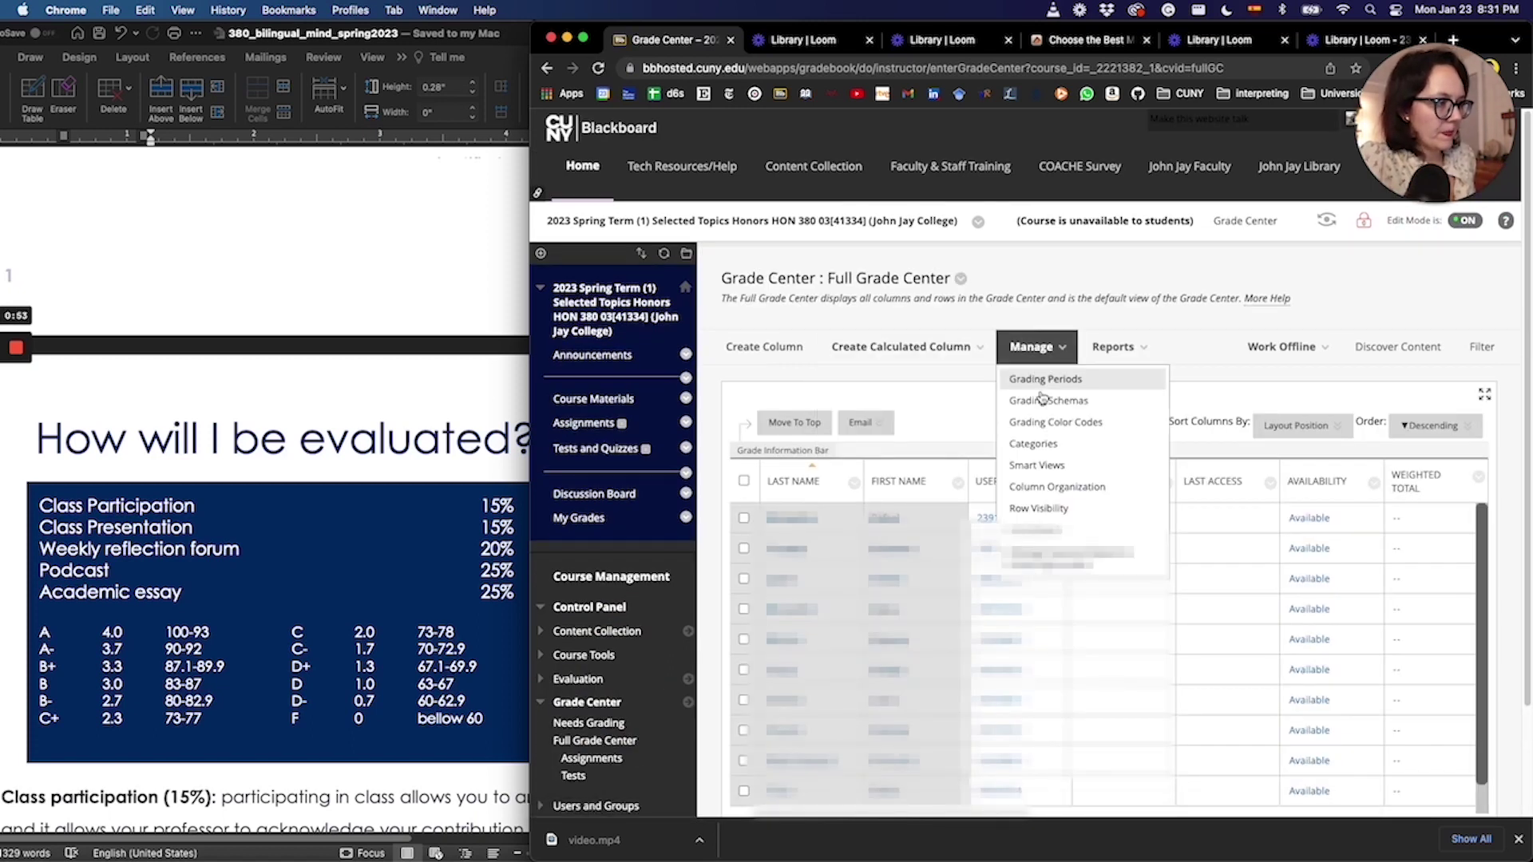
{"action": "left_click", "coordinate": [1059, 453]}
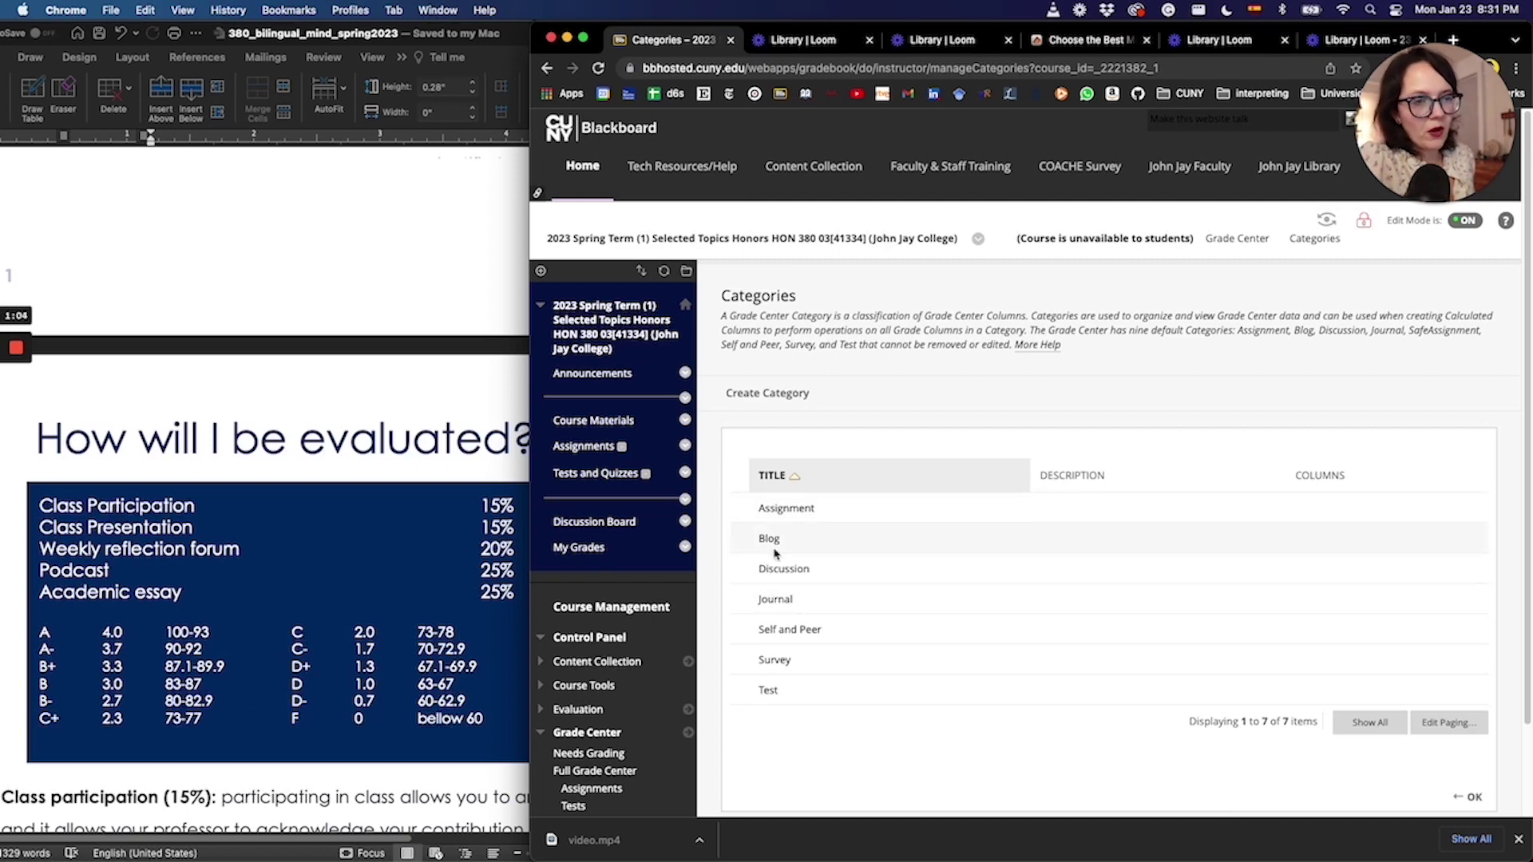
{"action": "scroll", "coordinate": [897, 543], "scroll_direction": "down", "scroll_amount": 1}
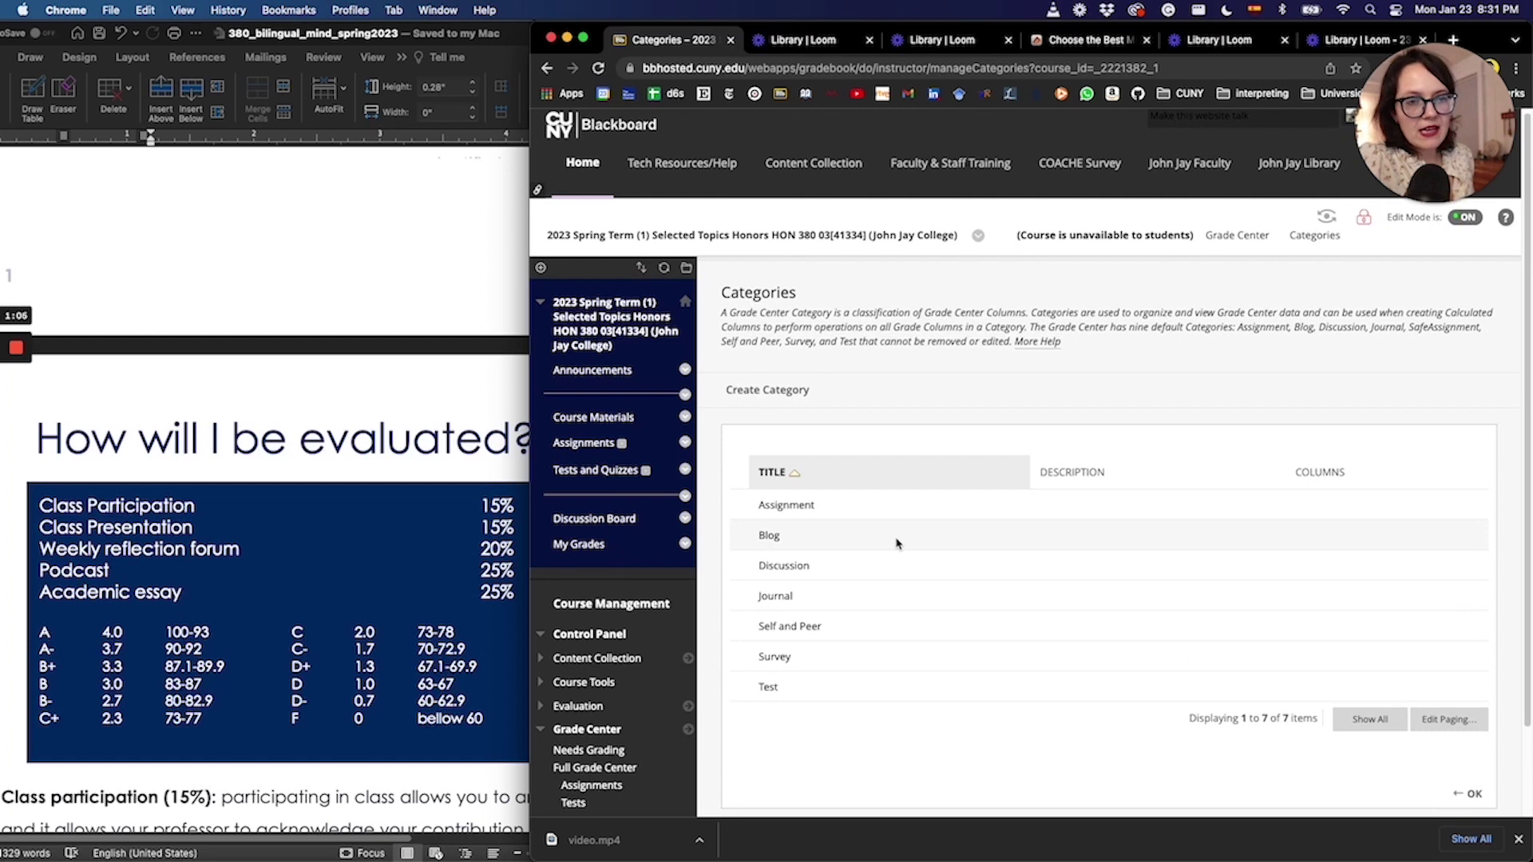
{"action": "scroll", "coordinate": [897, 544], "scroll_direction": "down", "scroll_amount": 1}
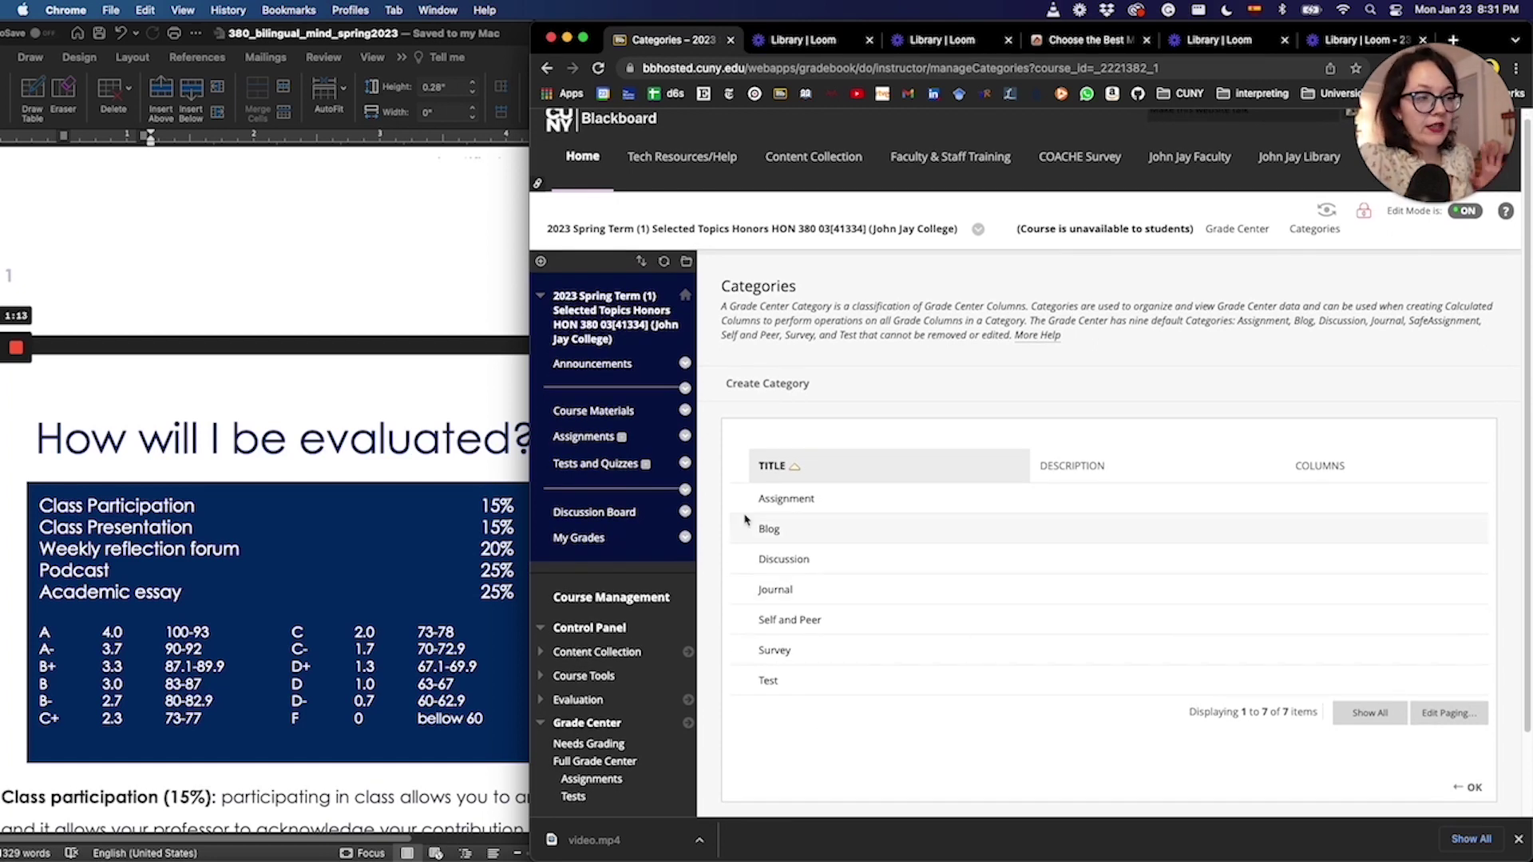
{"action": "left_click", "coordinate": [817, 388]}
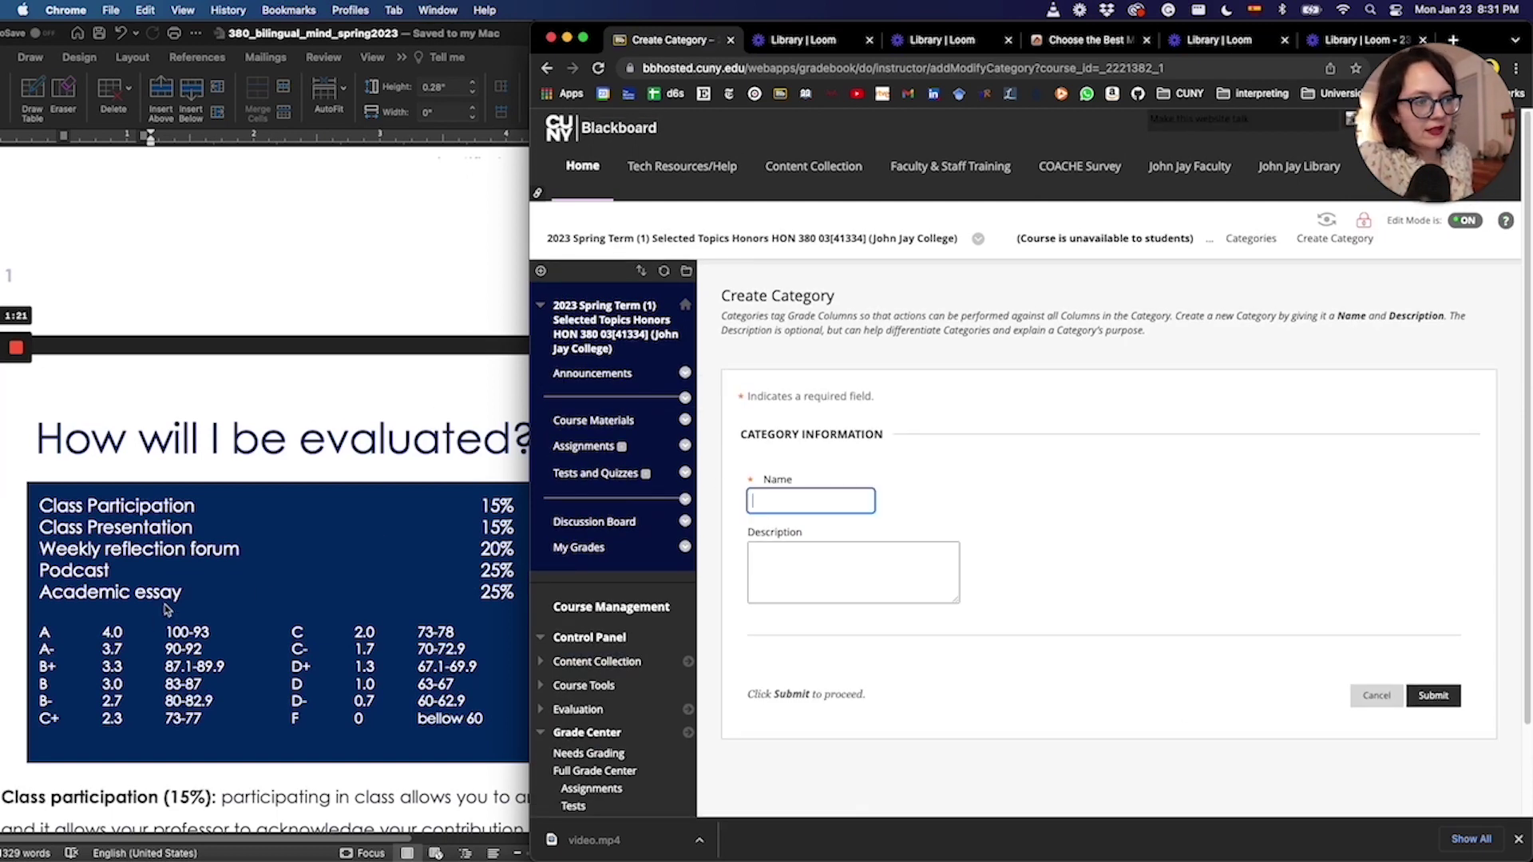
{"action": "left_click", "coordinate": [779, 505]}
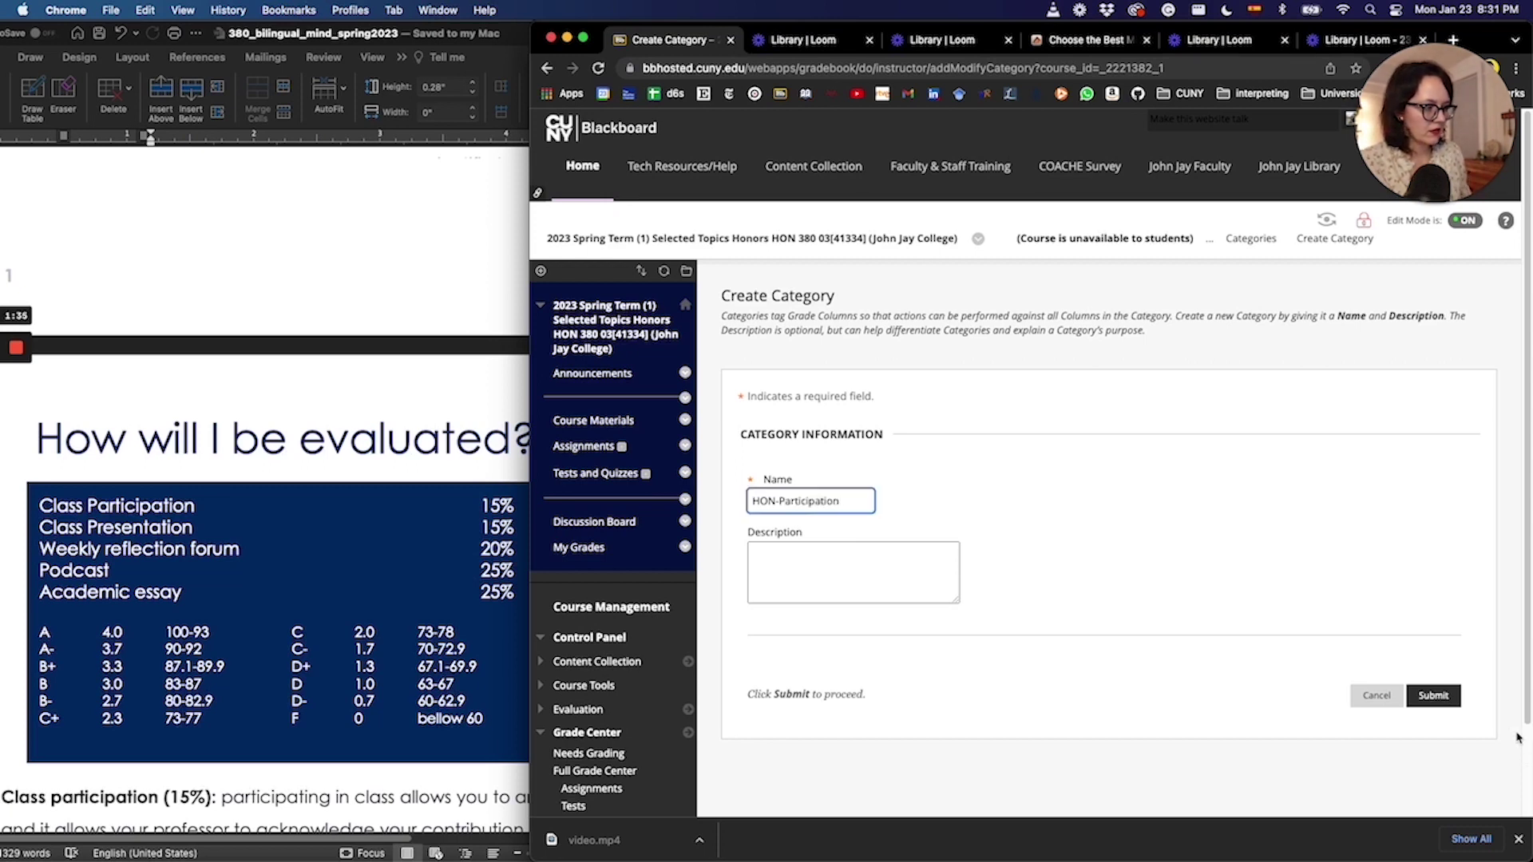
{"action": "left_click", "coordinate": [1433, 695]}
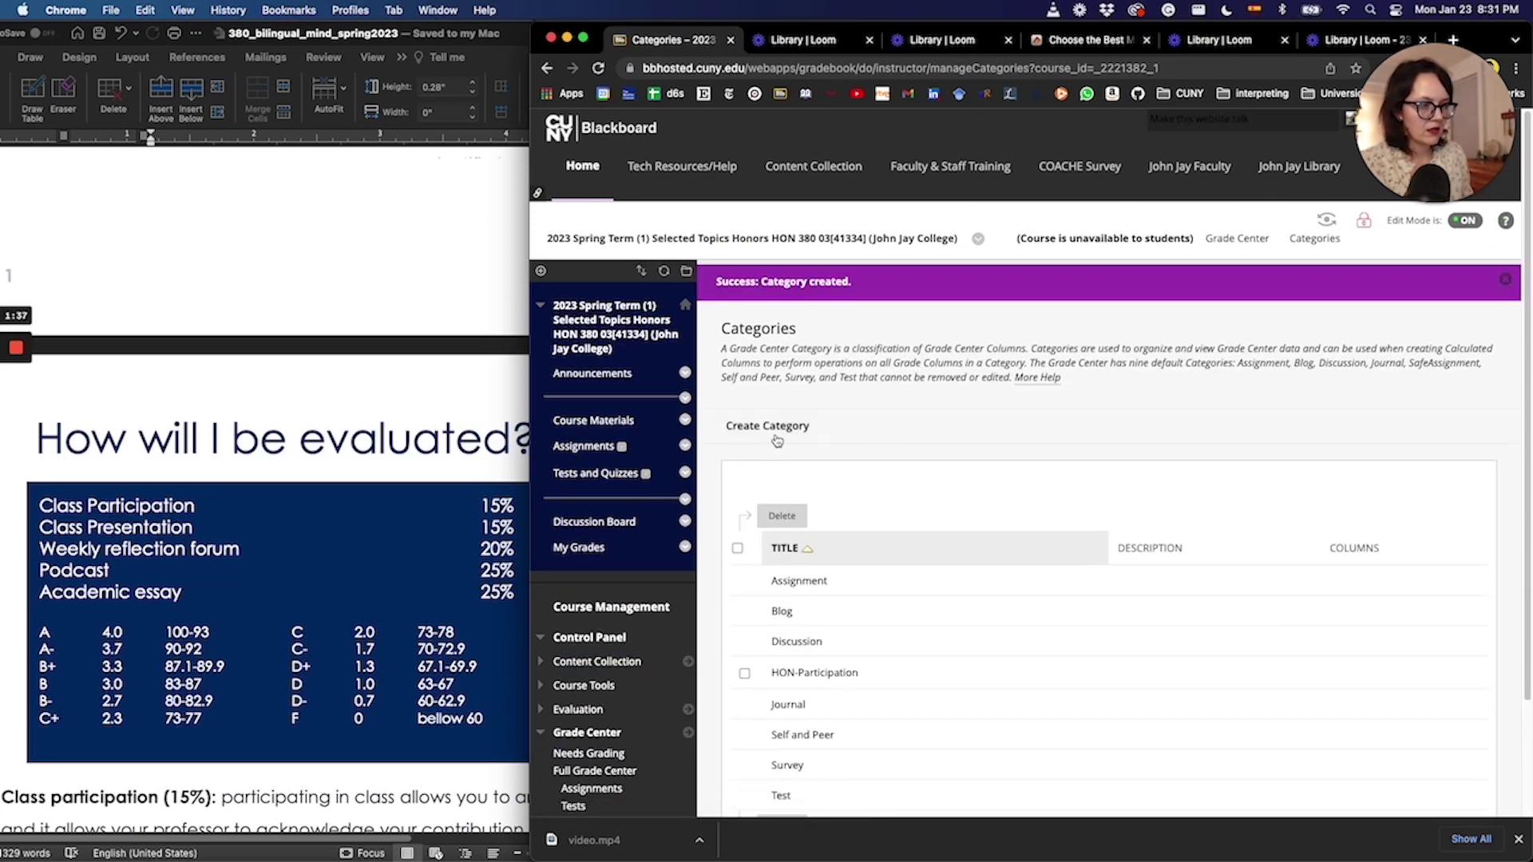
Step: Add another grade category named HON-Presentation
{"action": "left_click", "coordinate": [768, 428]}
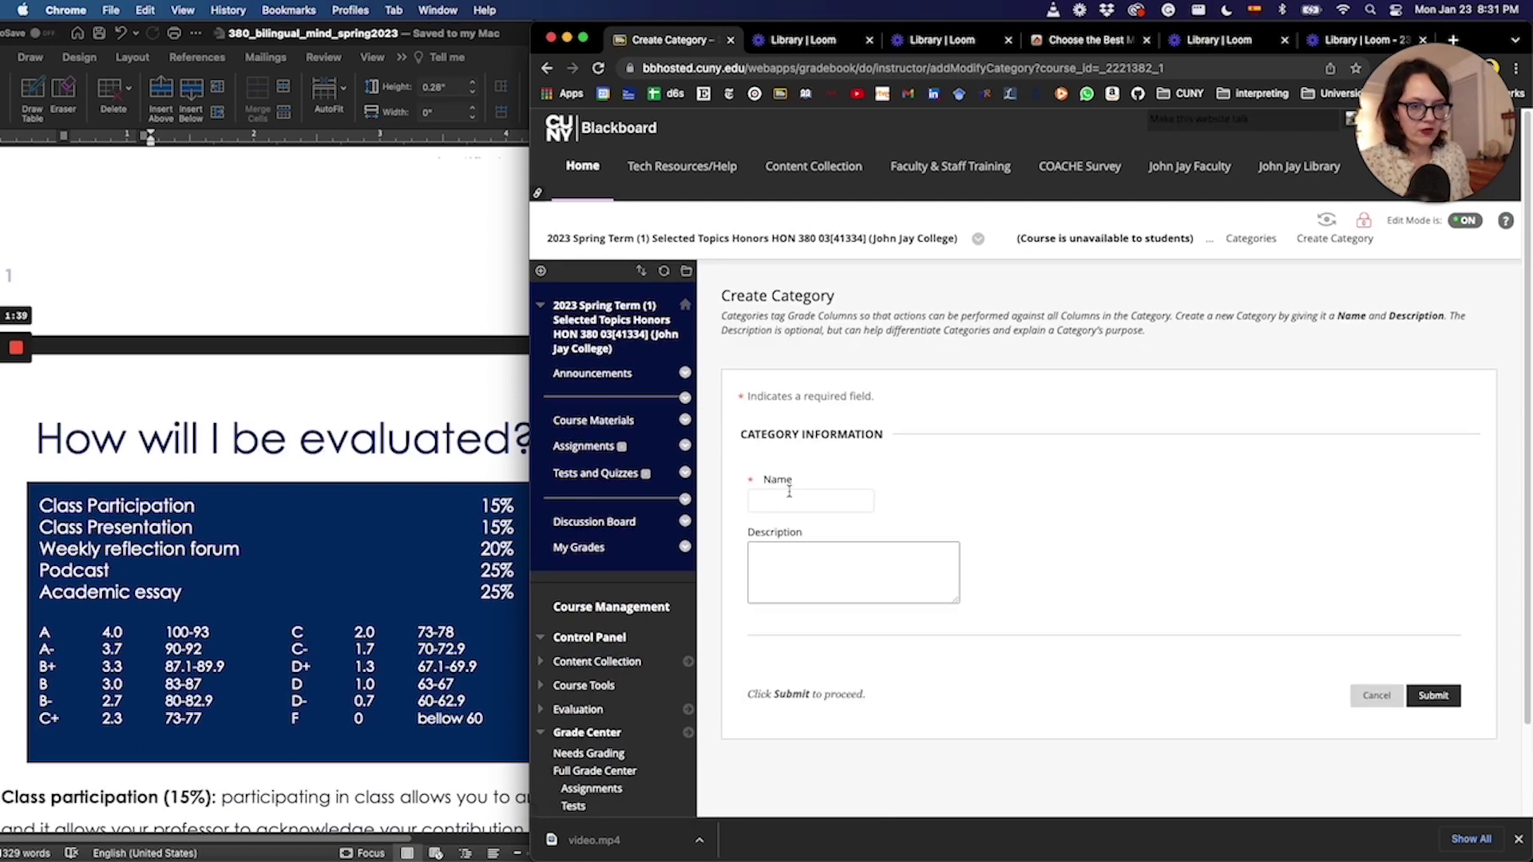
{"action": "type", "text": "HON-Presentation"}
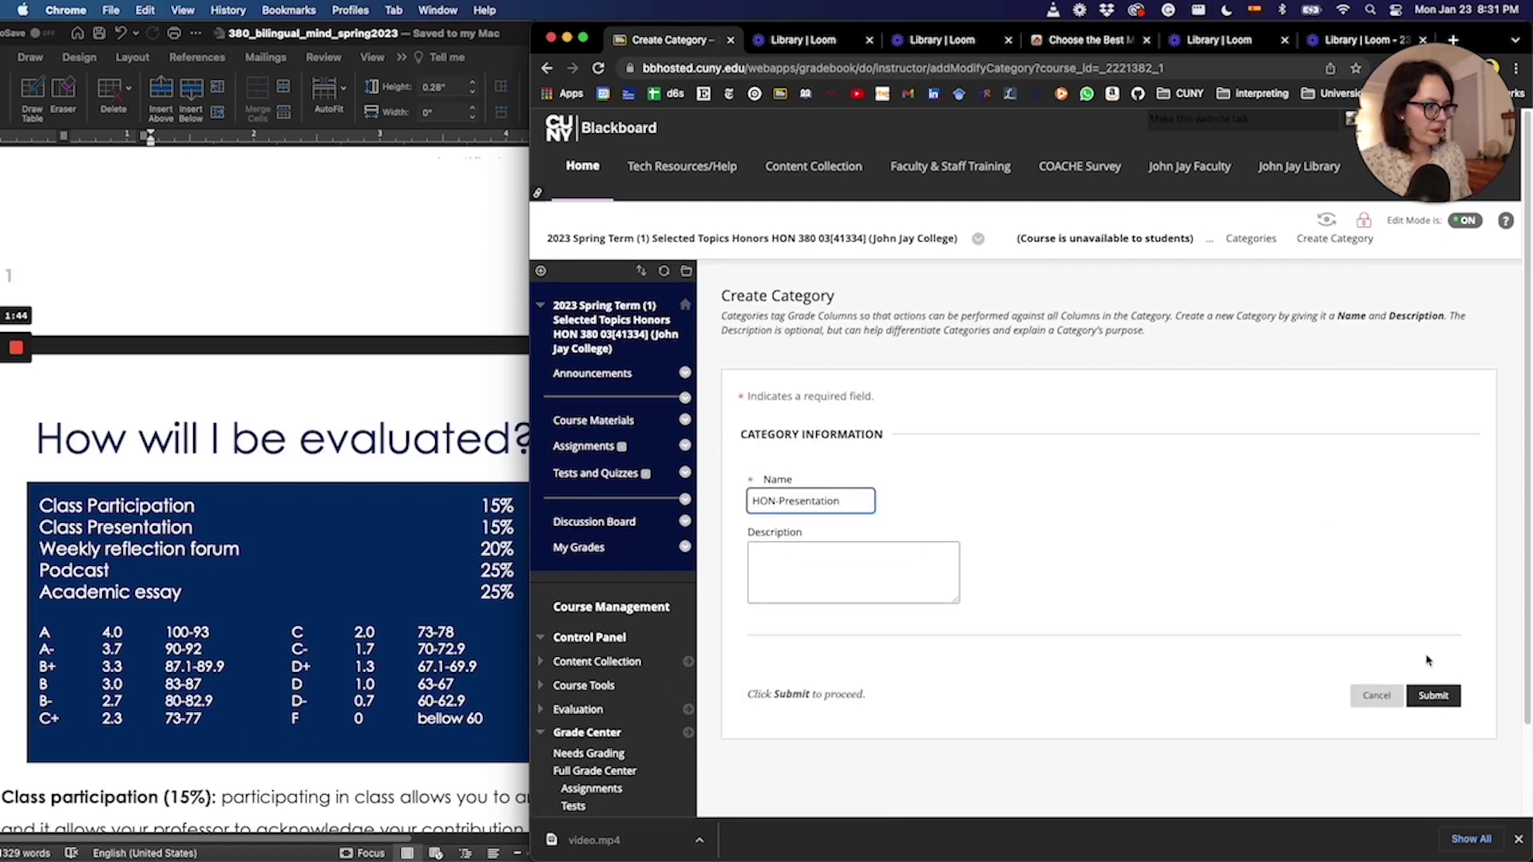
{"action": "left_click", "coordinate": [1433, 695]}
Step: Create a grade category named HON-Forum for the weekly reflection forum
{"action": "left_click", "coordinate": [761, 435]}
{"action": "type", "text": "Hon-"}
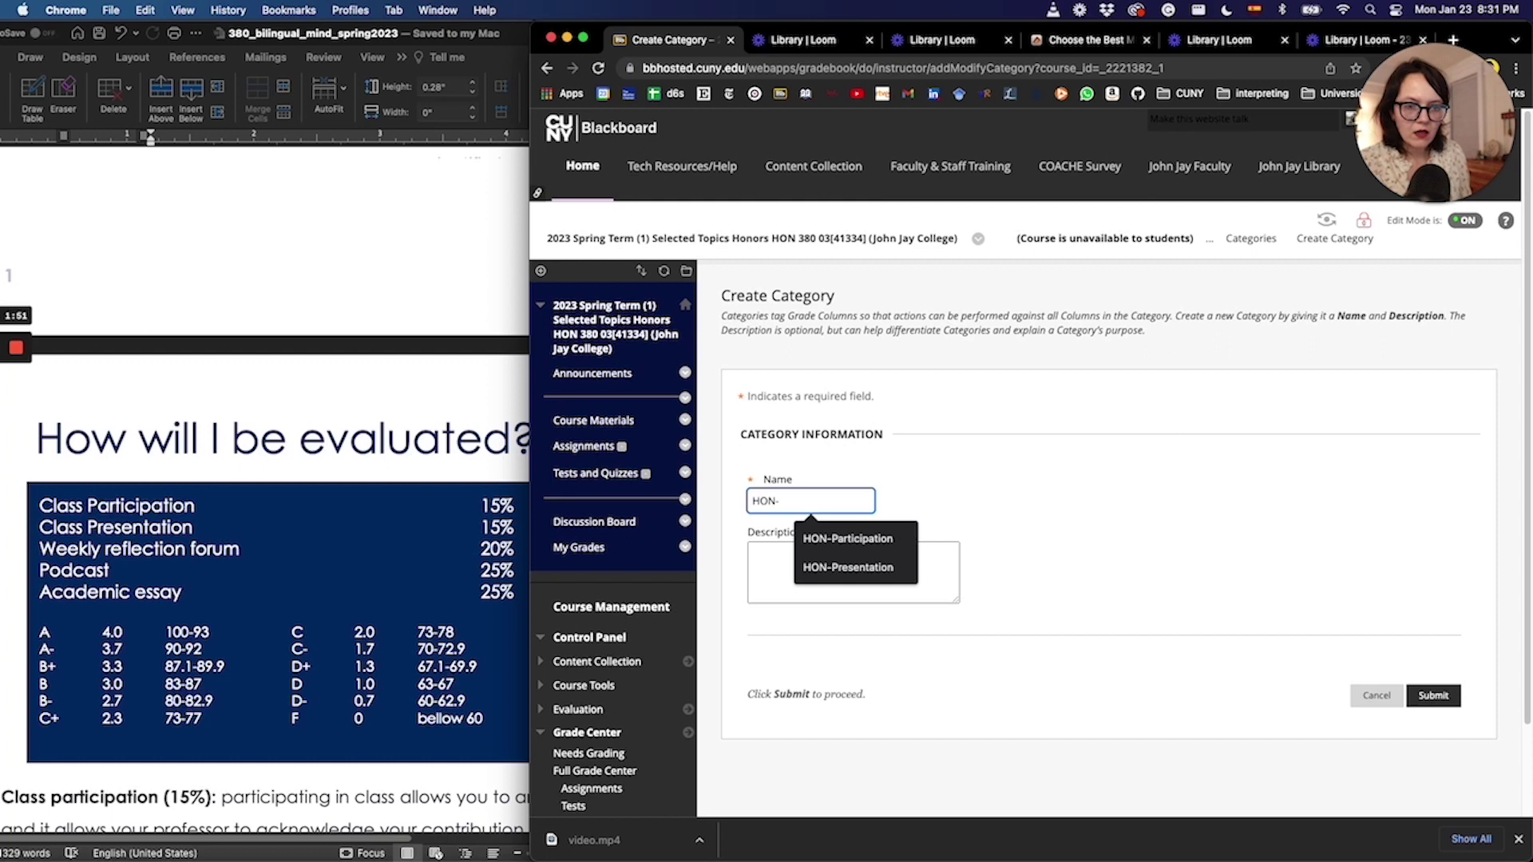
{"action": "type", "text": "Forum"}
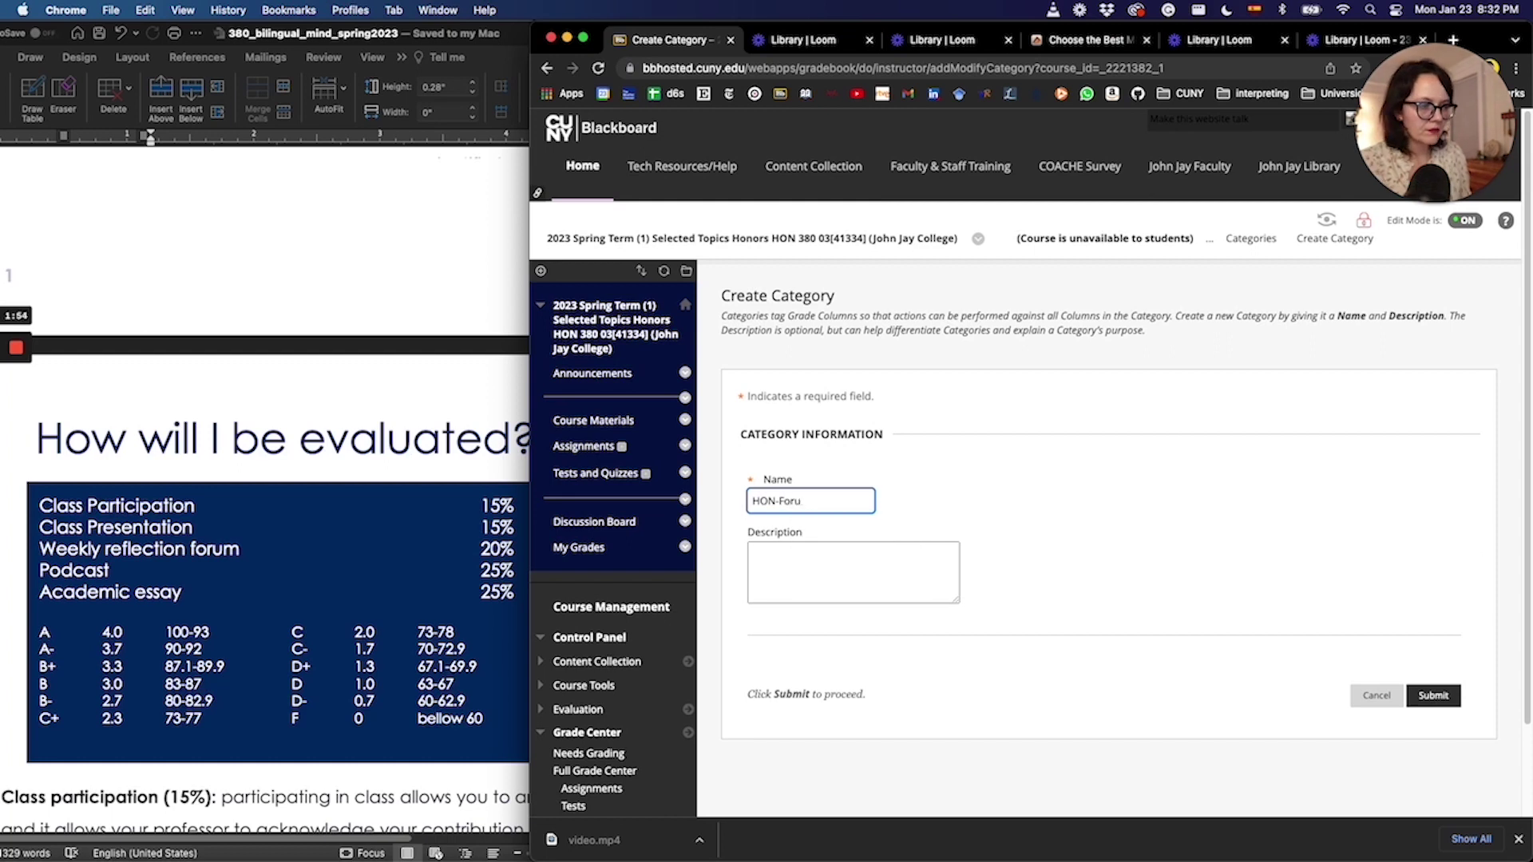
{"action": "left_click", "coordinate": [1433, 696]}
Step: Create a grade category named HON-Podcast
{"action": "type", "text": "HON-Pod"}
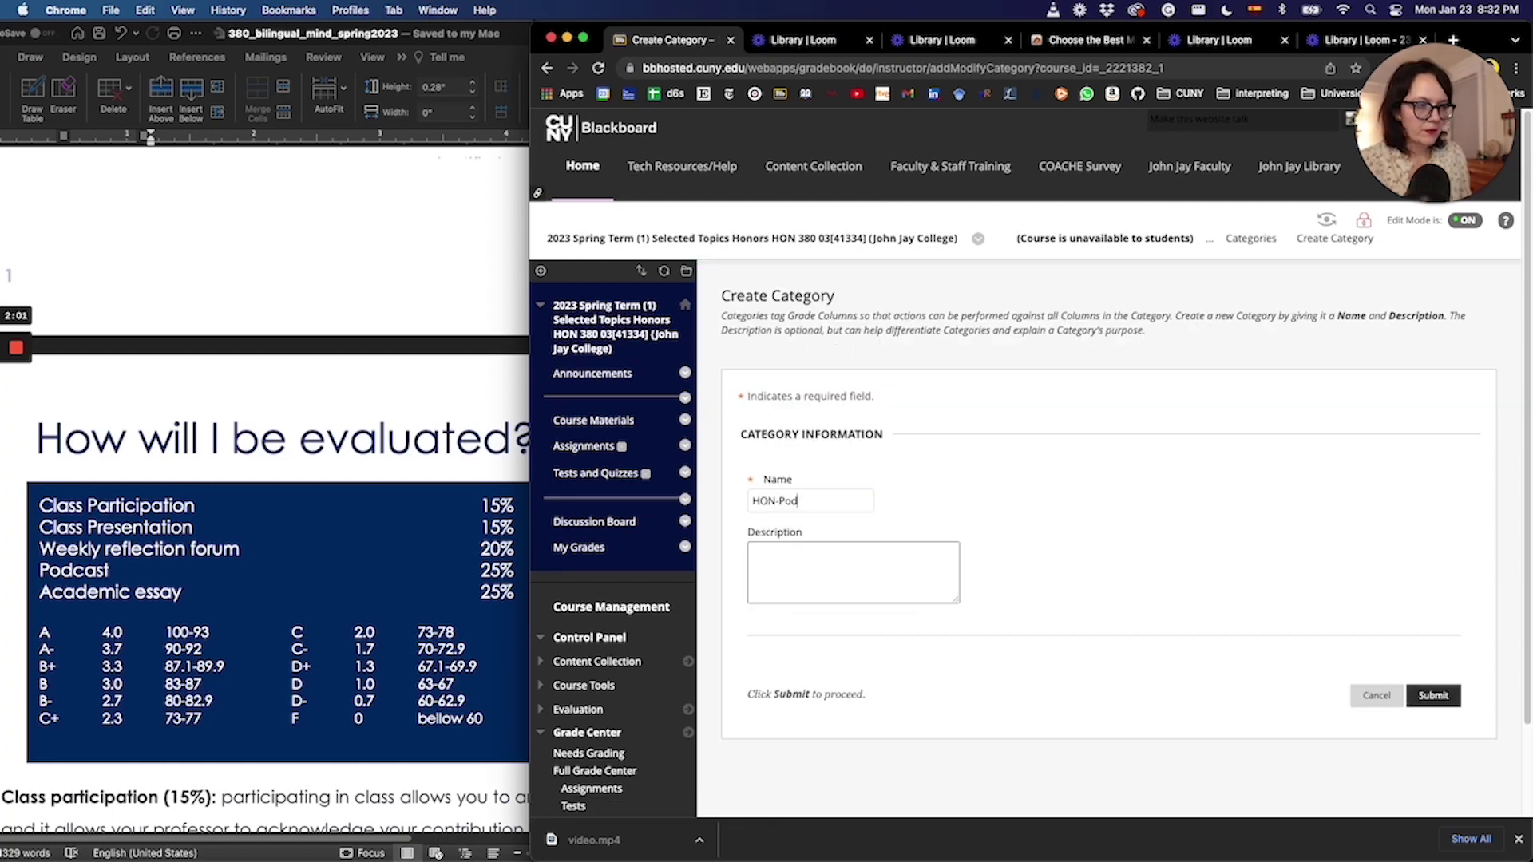
{"action": "type", "text": "cast"}
{"action": "key", "text": "Return"}
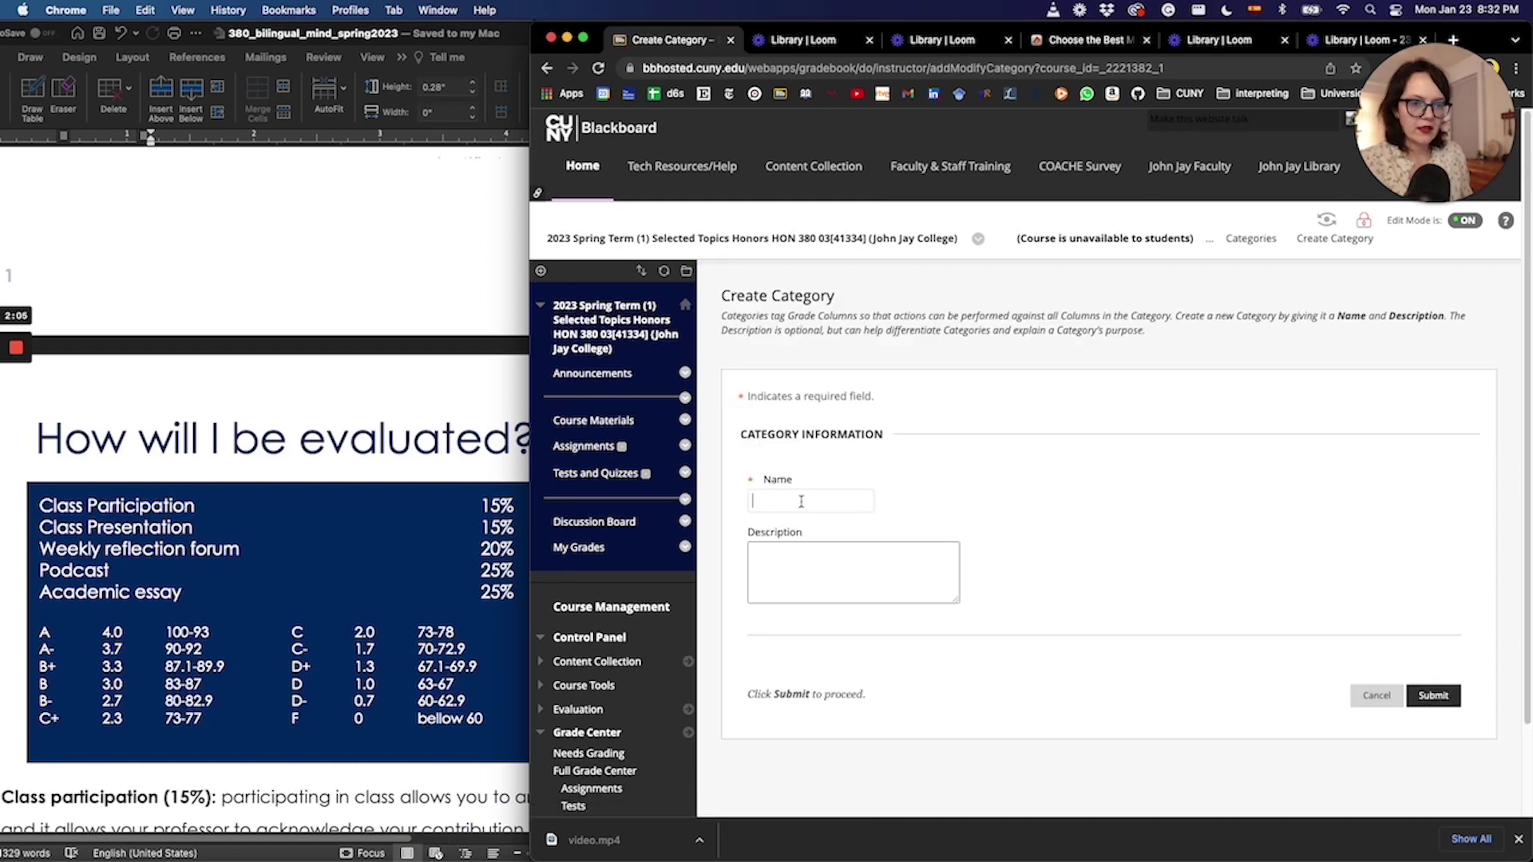
Step: Create a grade category named HON-Essay, check the category list and return to the Full Grade Center
{"action": "type", "text": "HON-Essay"}
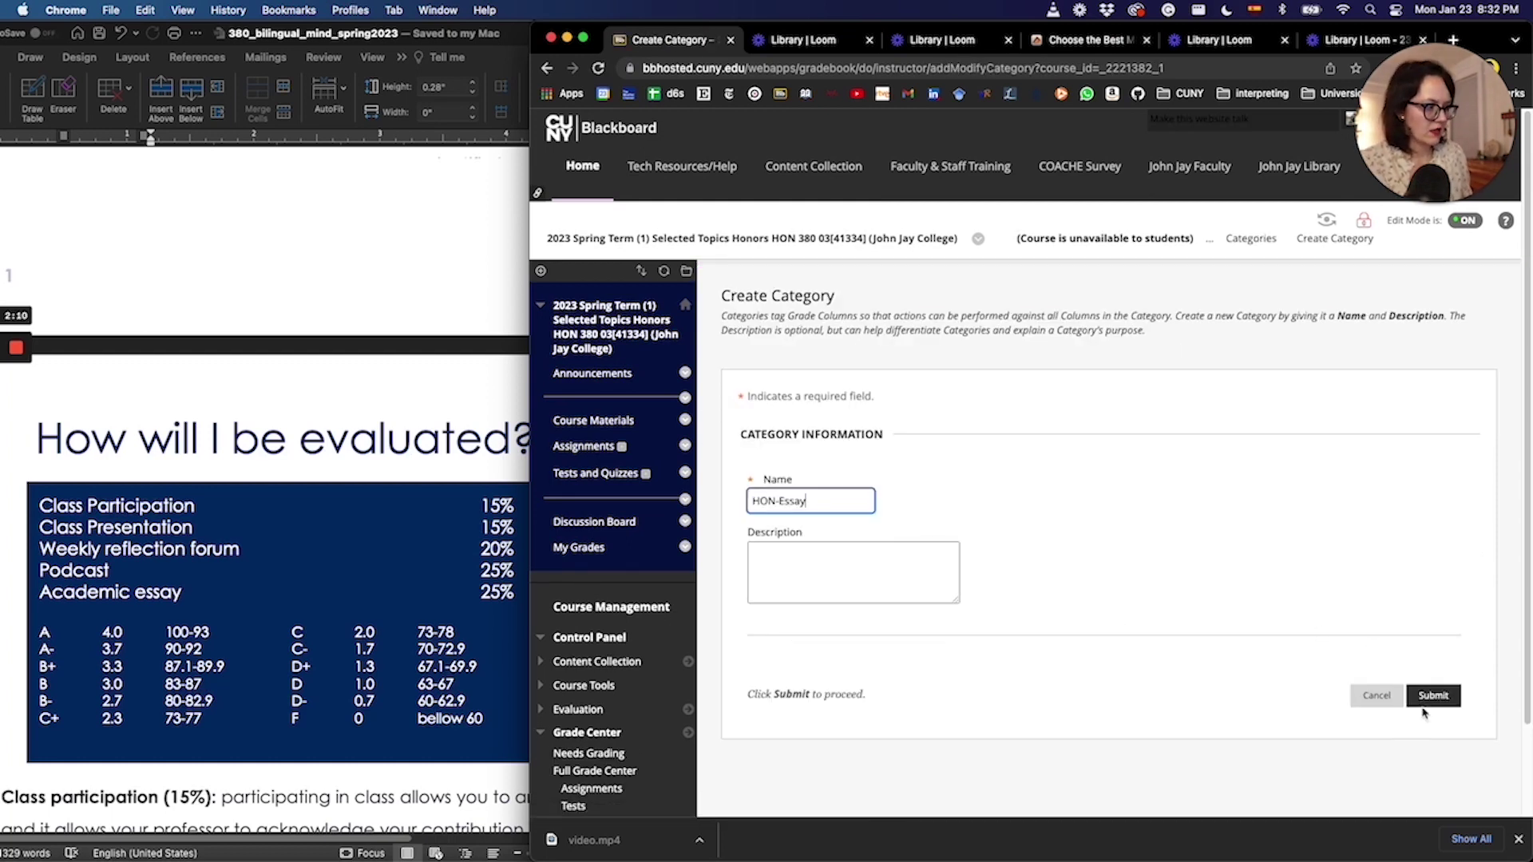
{"action": "left_click", "coordinate": [1430, 697]}
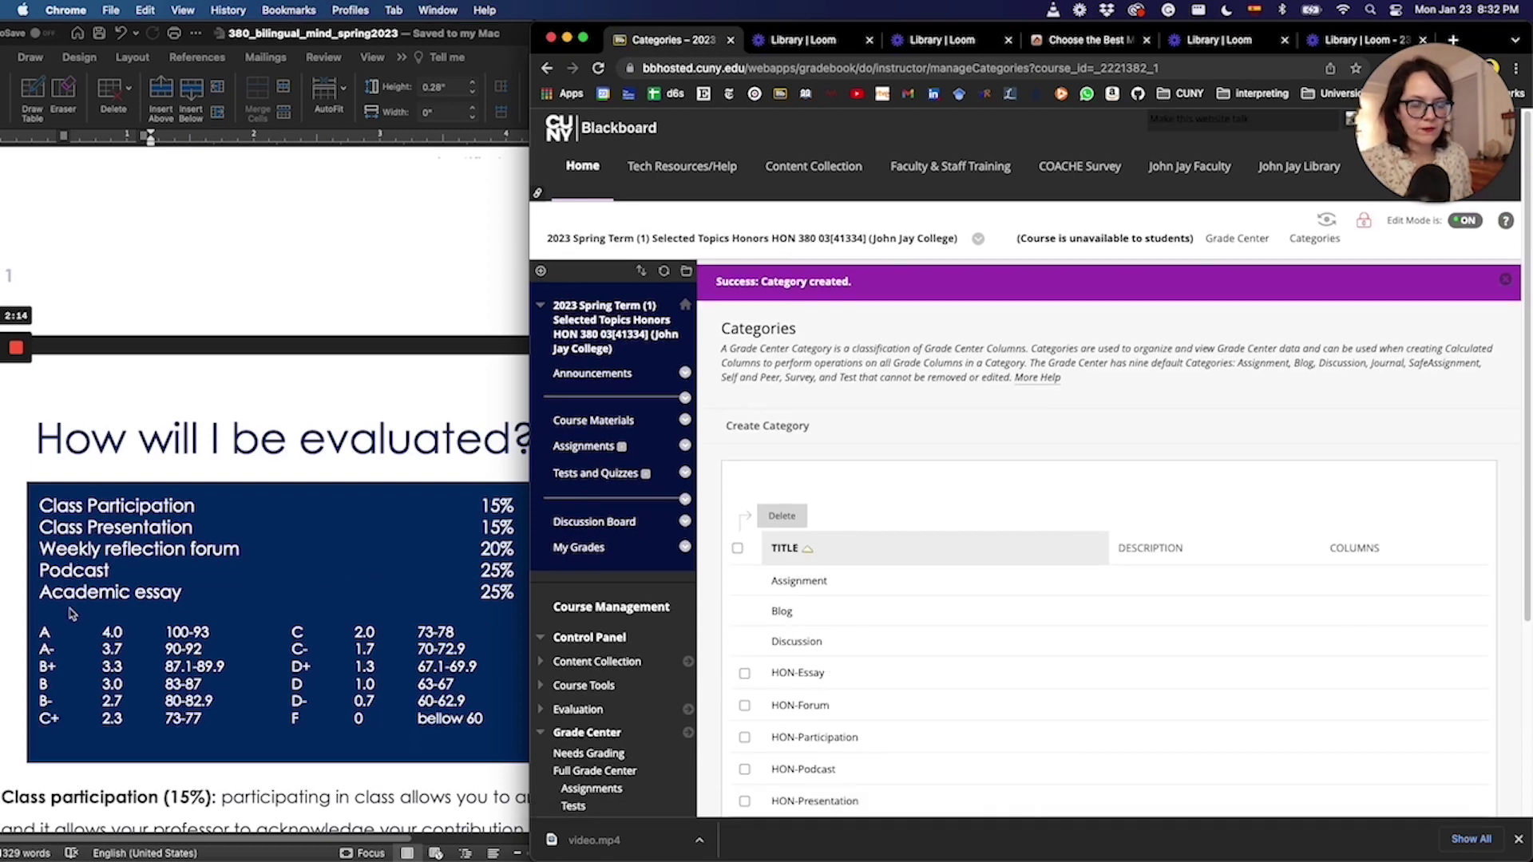
{"action": "scroll", "coordinate": [814, 559], "scroll_direction": "down", "scroll_amount": 5}
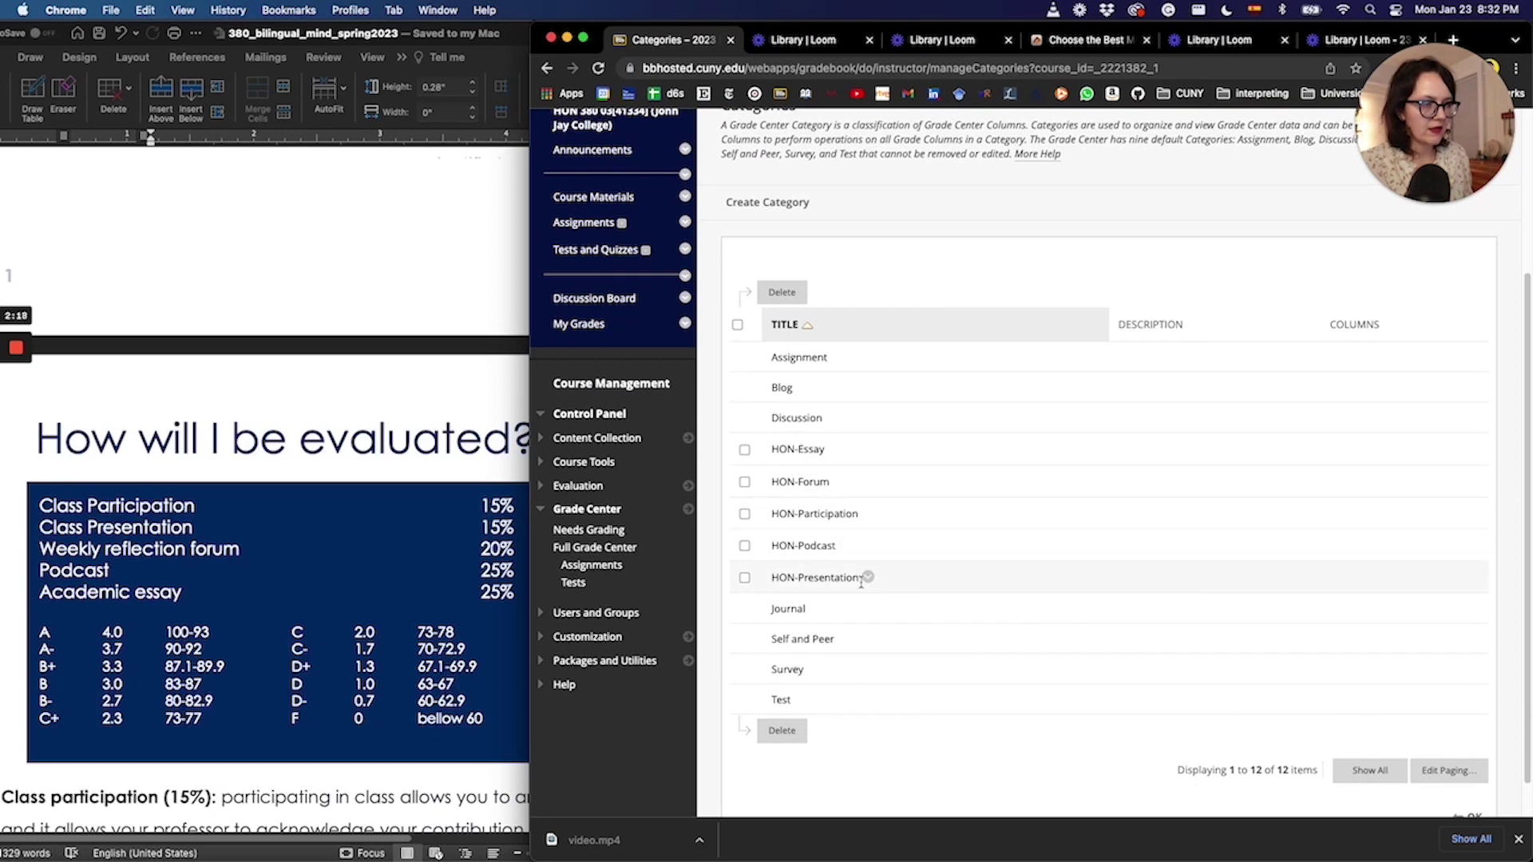
{"action": "scroll", "coordinate": [1293, 583], "scroll_direction": "down", "scroll_amount": 1}
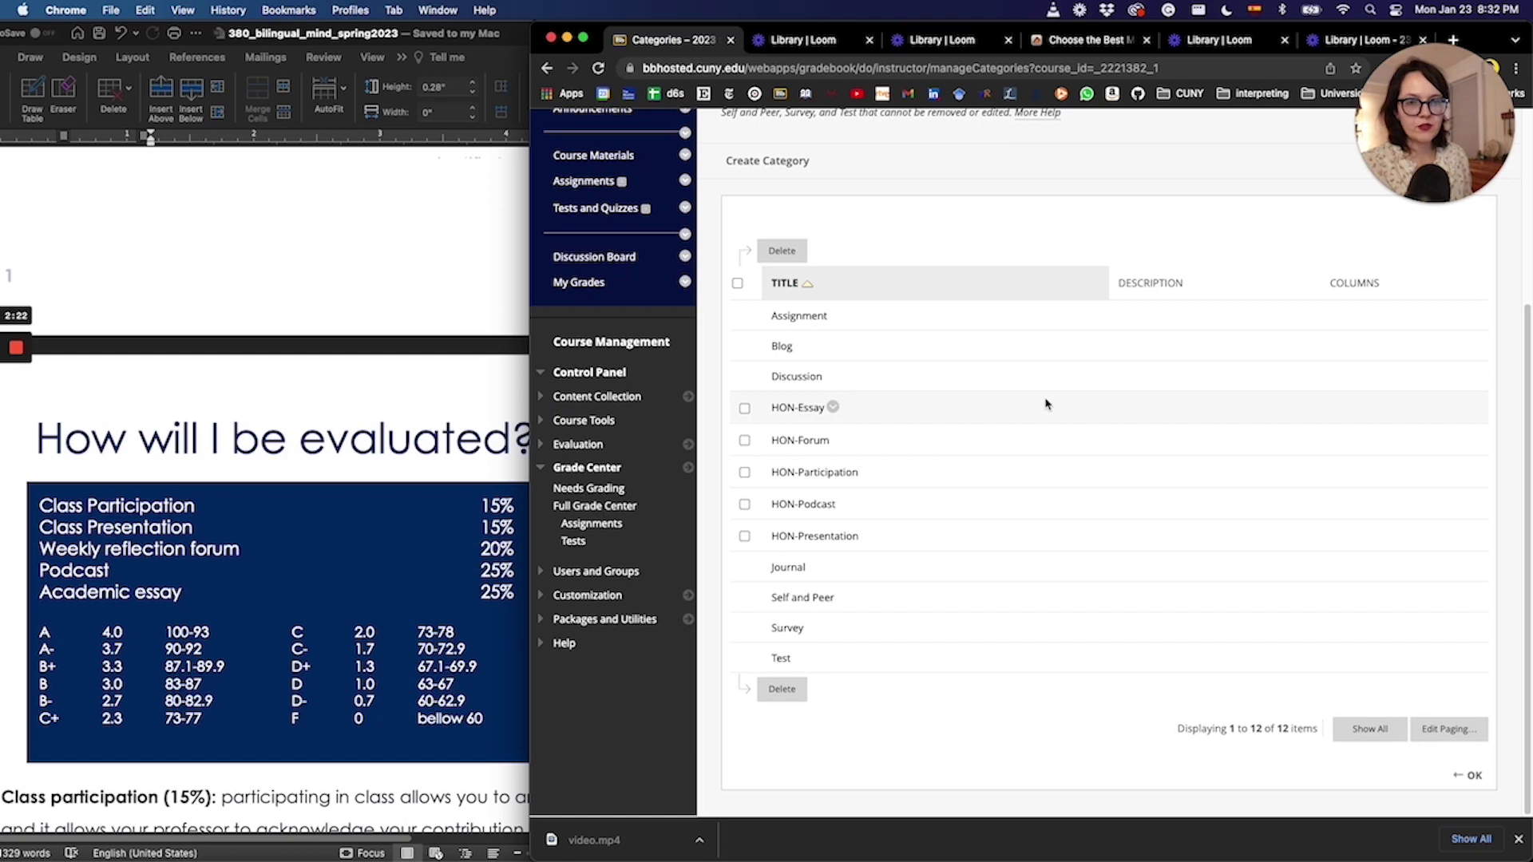
{"action": "left_click", "coordinate": [1475, 778]}
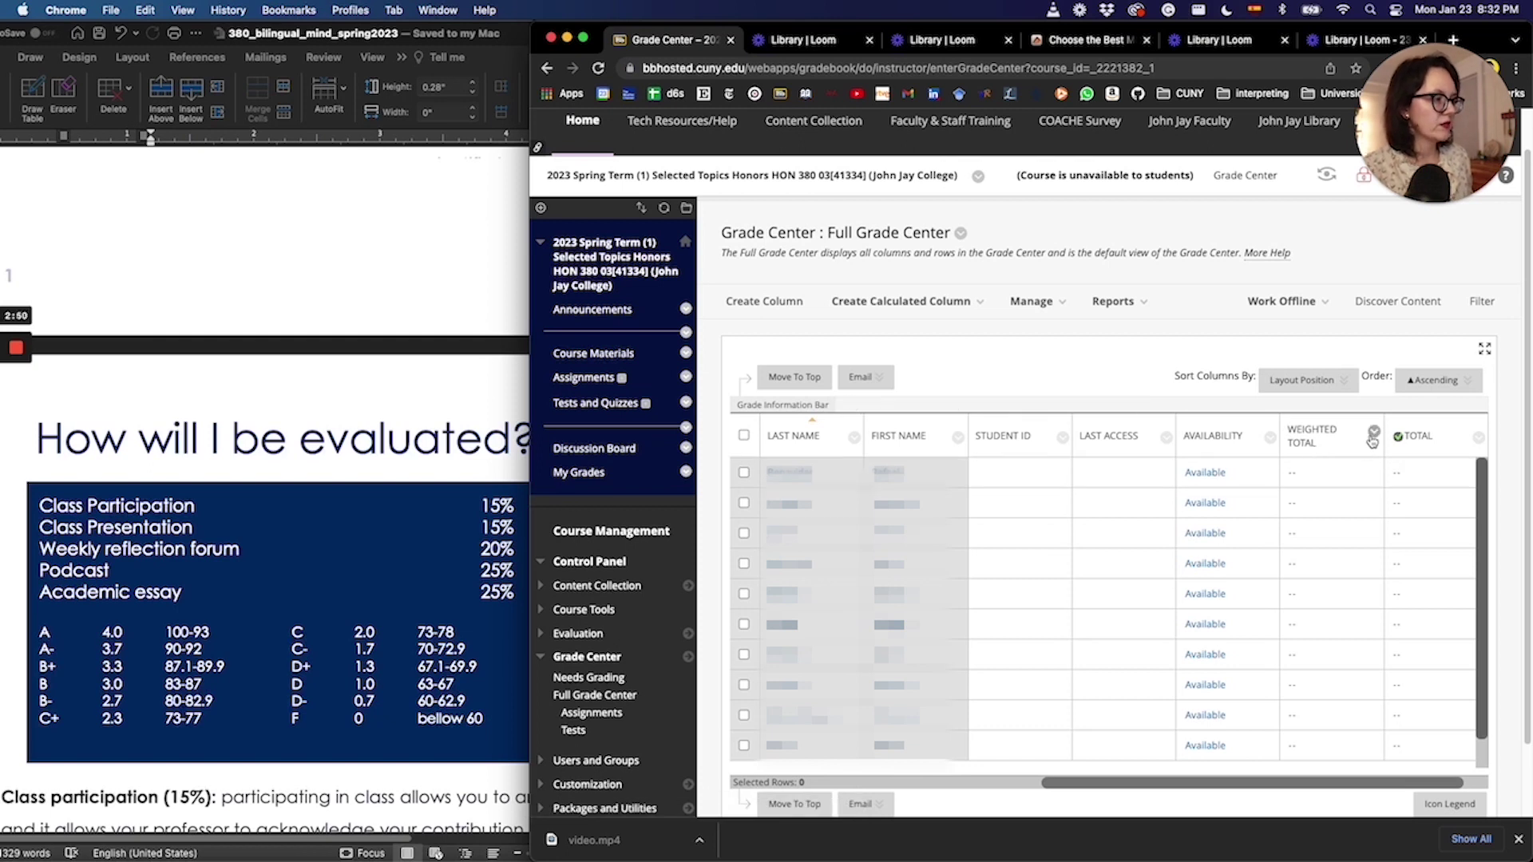
Step: Edit the Weighted Total column to include the HON-Participation, HON-Forum, HON-Essay, HON-Presentation and HON-Podcast categories in the weighted grade
{"action": "left_click", "coordinate": [1372, 433]}
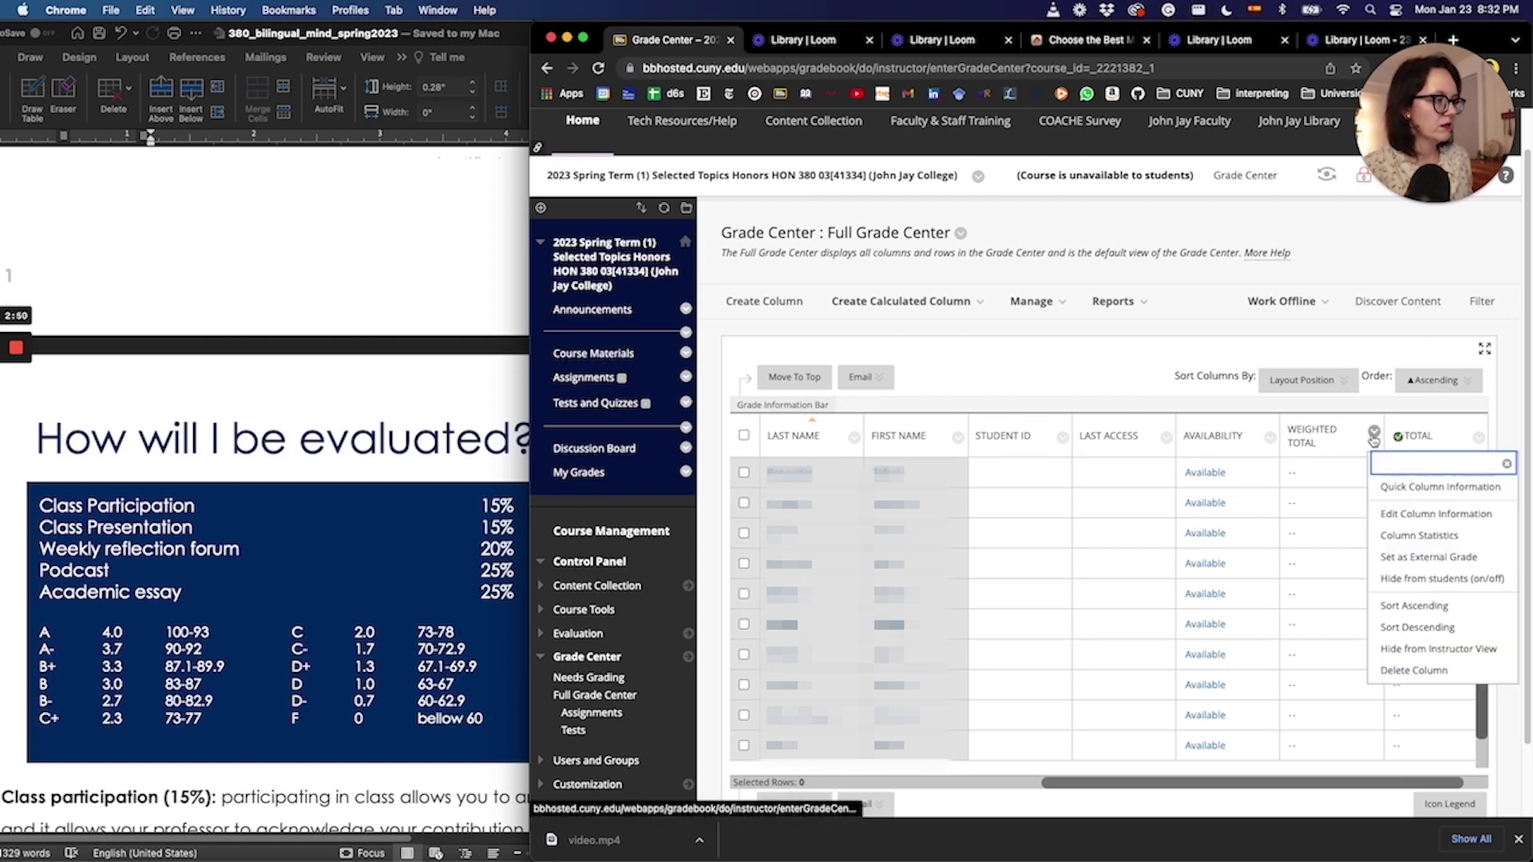
{"action": "left_click", "coordinate": [1405, 515]}
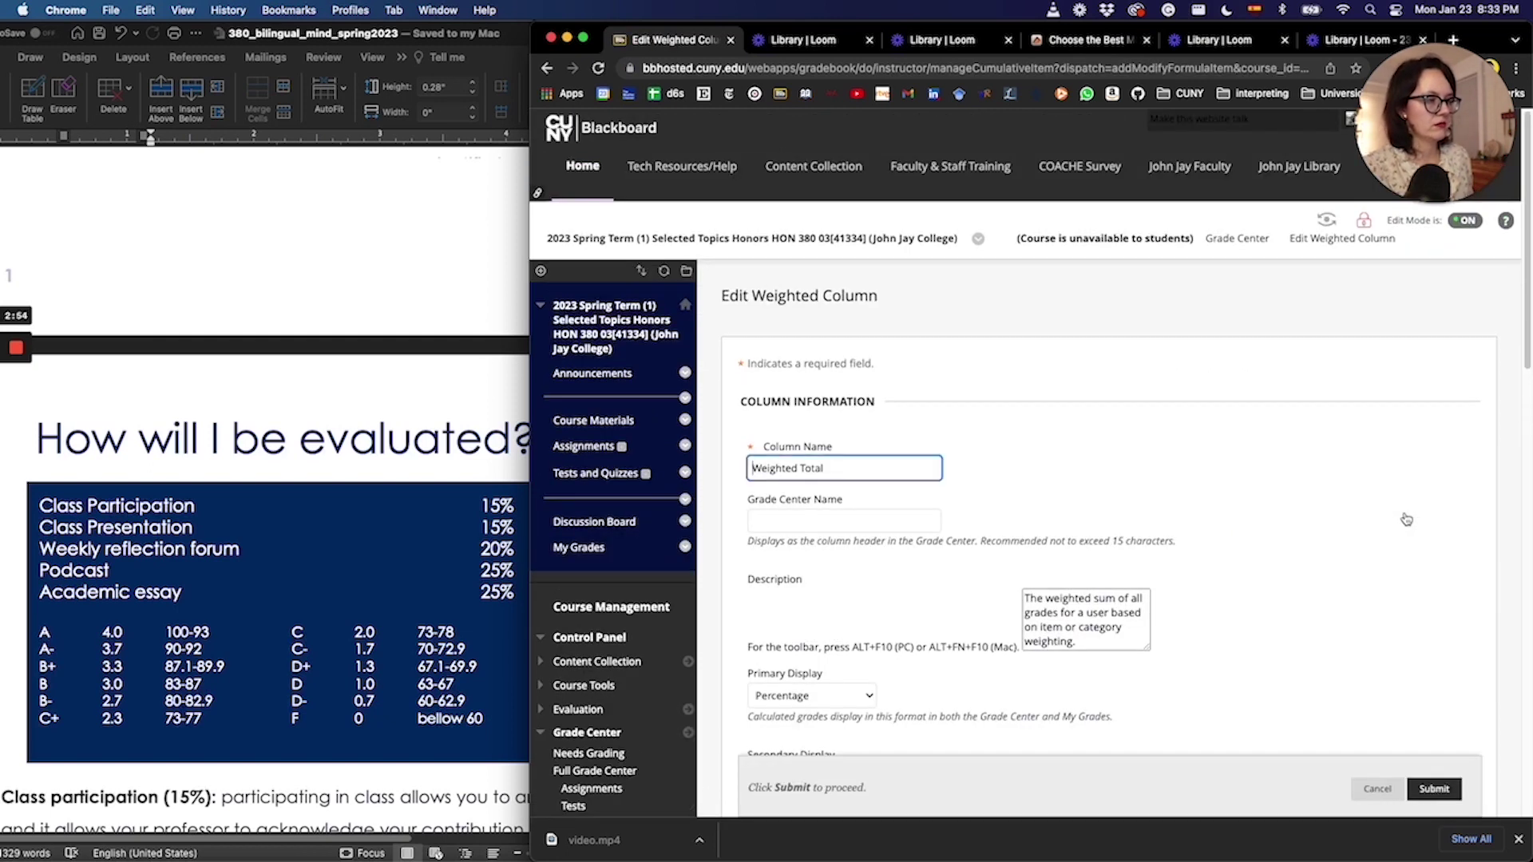
{"action": "scroll", "coordinate": [1295, 470], "scroll_direction": "down", "scroll_amount": 5}
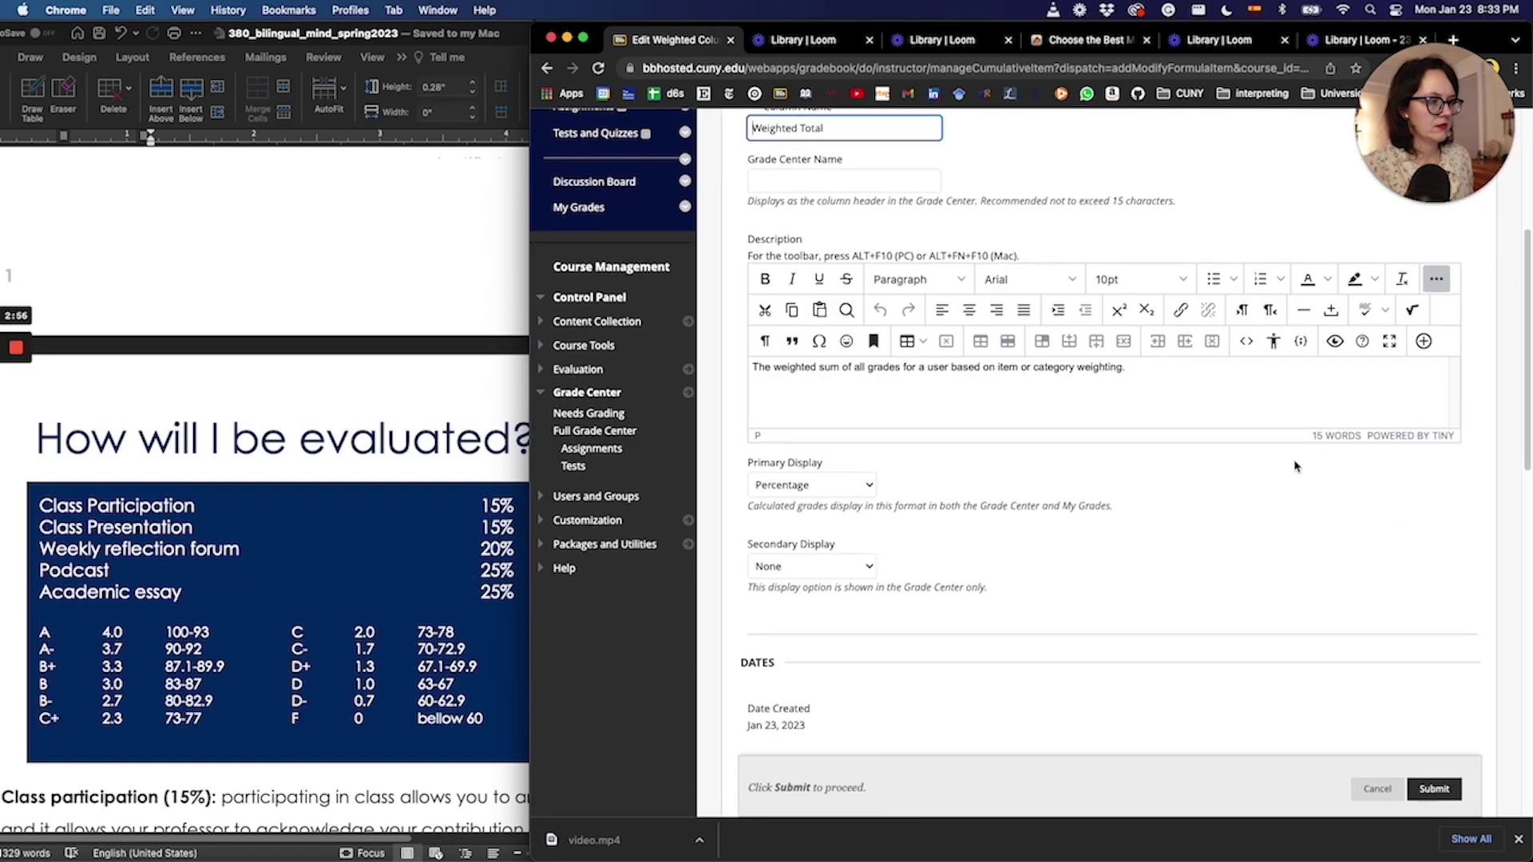
{"action": "scroll", "coordinate": [1295, 465], "scroll_direction": "down", "scroll_amount": 10}
{"action": "scroll", "coordinate": [1295, 465], "scroll_direction": "up", "scroll_amount": 3}
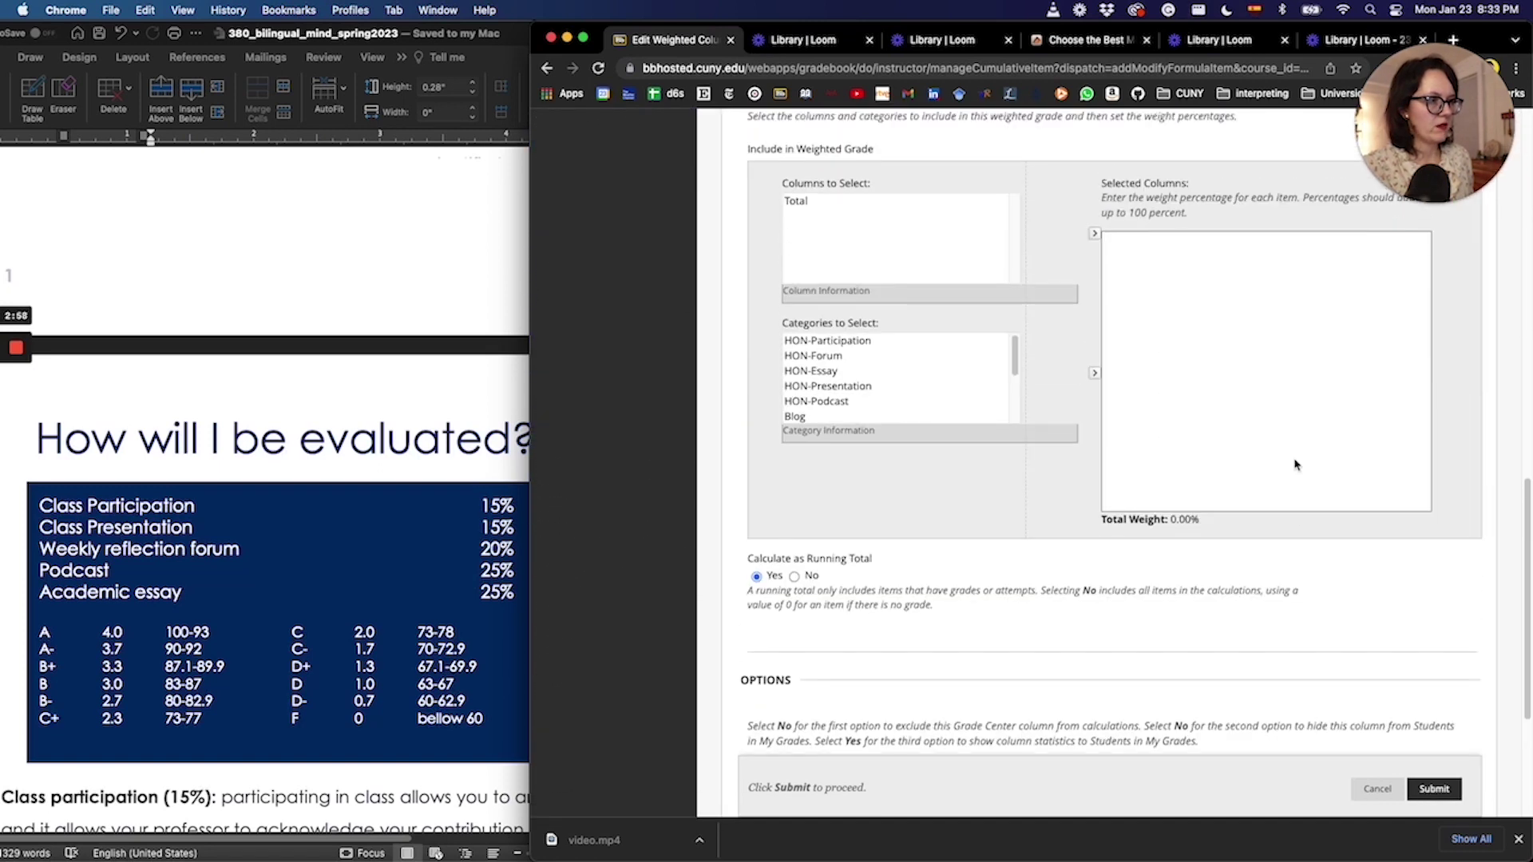
{"action": "scroll", "coordinate": [1294, 465], "scroll_direction": "up", "scroll_amount": 1}
{"action": "left_click", "coordinate": [815, 373]}
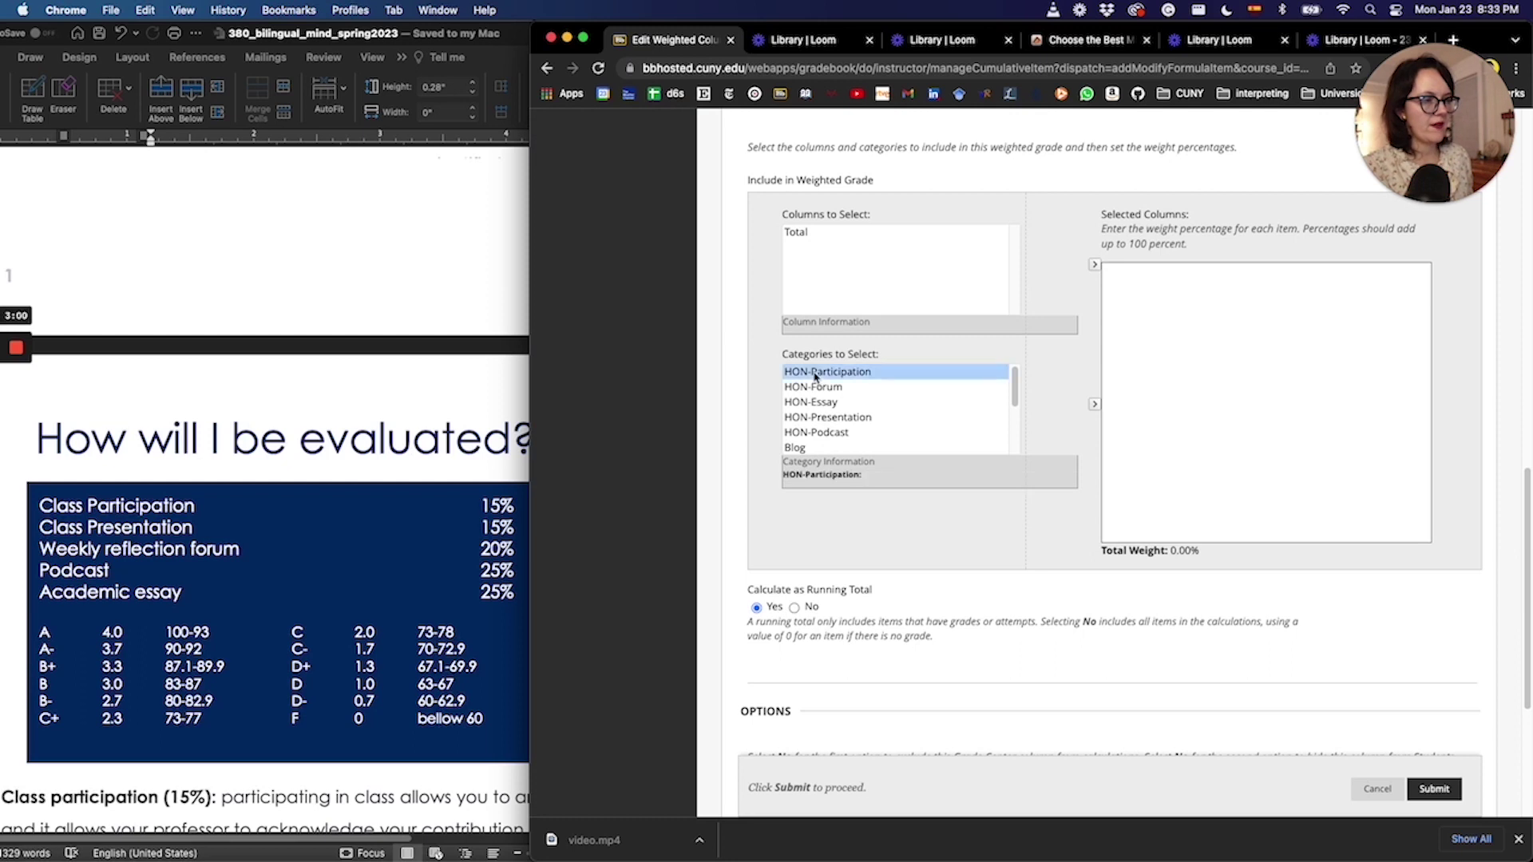
{"action": "left_click", "coordinate": [818, 434], "text": "shift"}
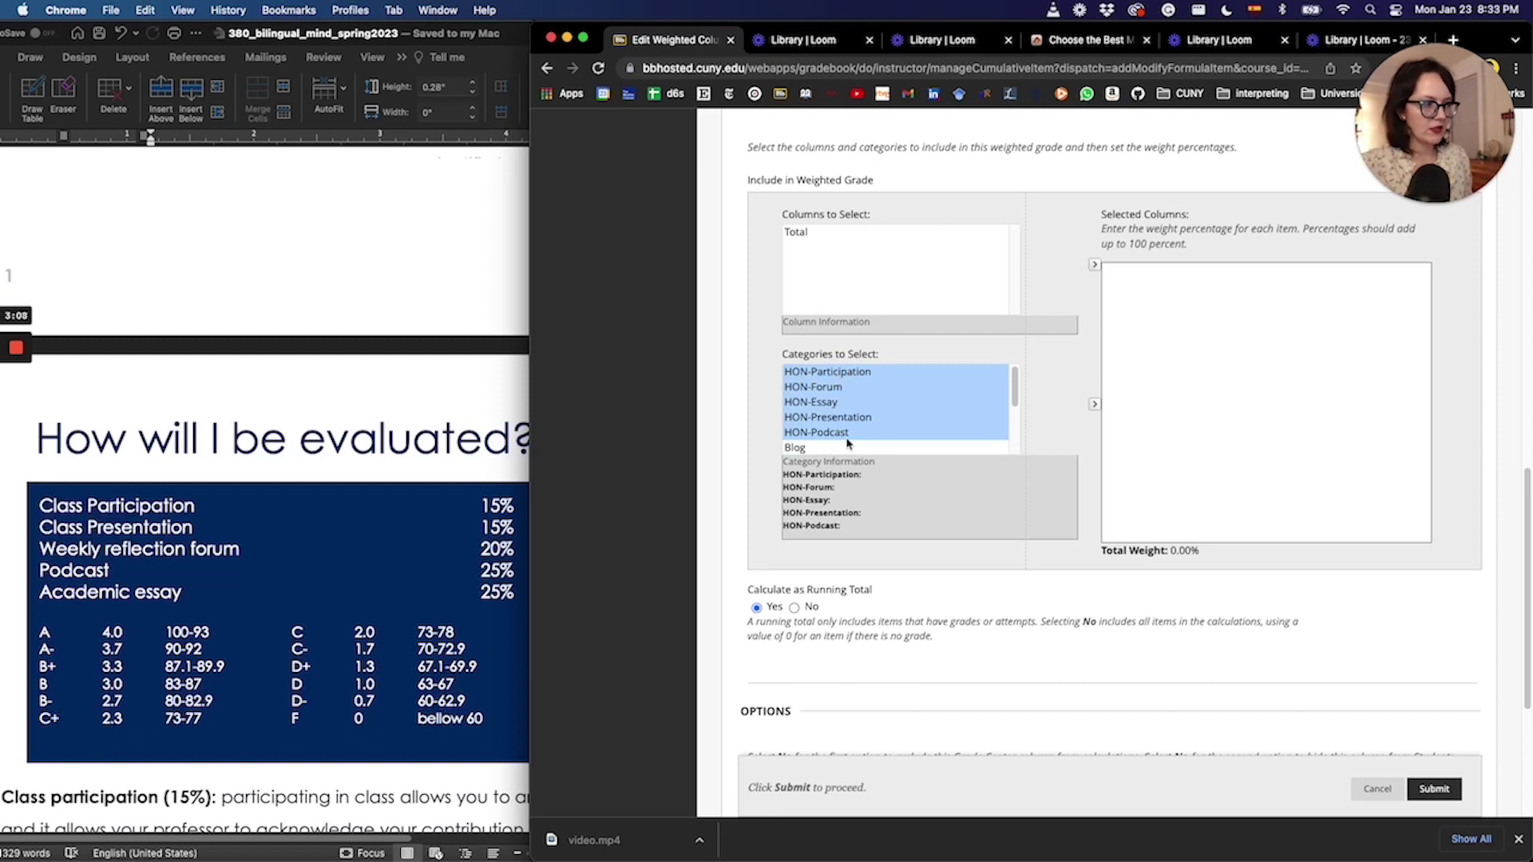
{"action": "left_click", "coordinate": [1094, 405]}
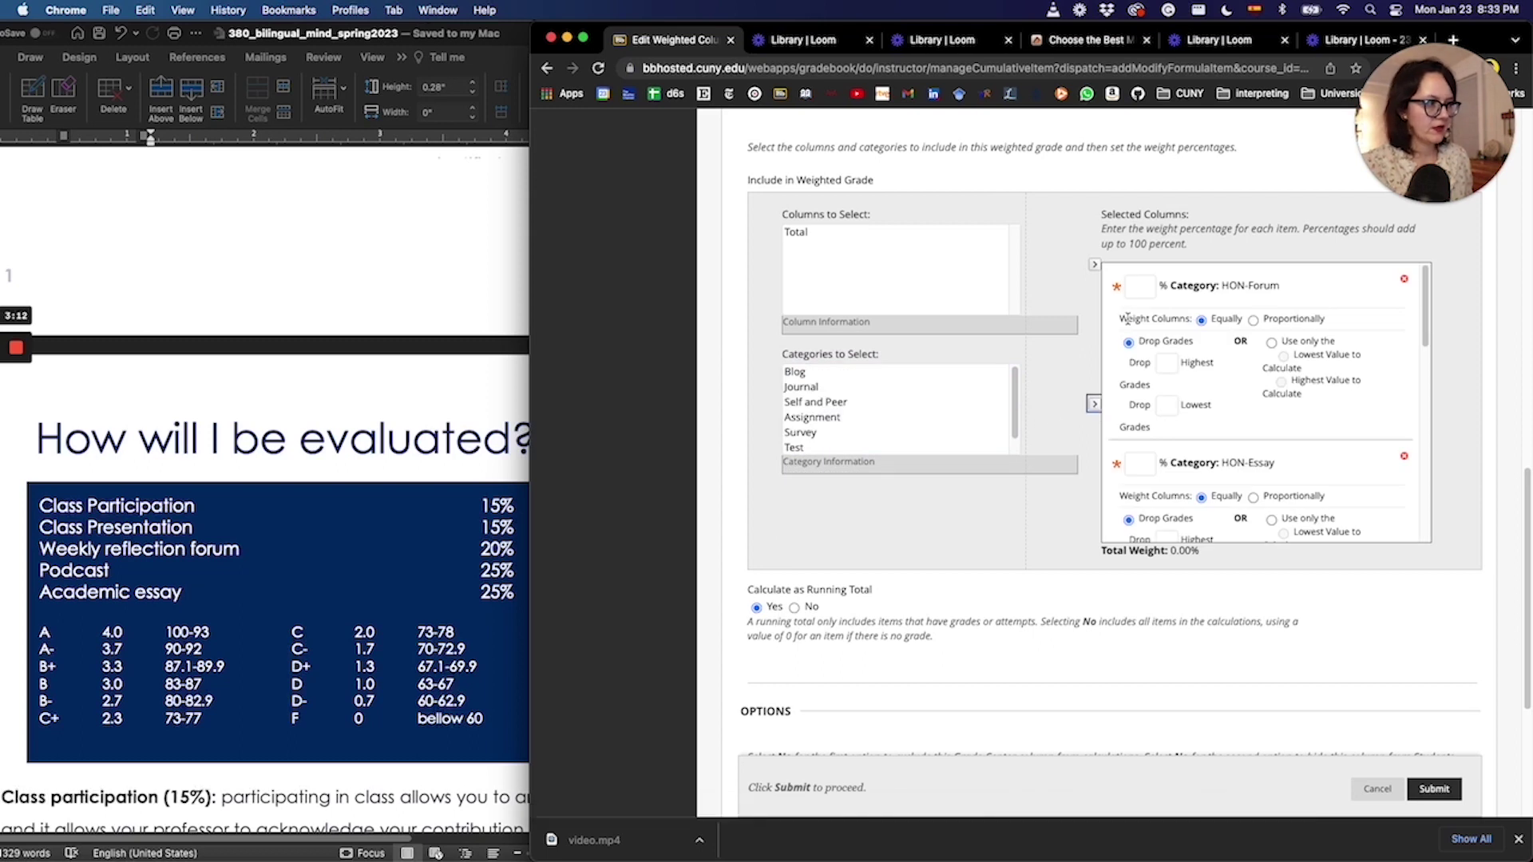
Step: Set the weight of the HON-Forum category to 20% and of HON-Essay to 25%
{"action": "left_click", "coordinate": [1139, 290]}
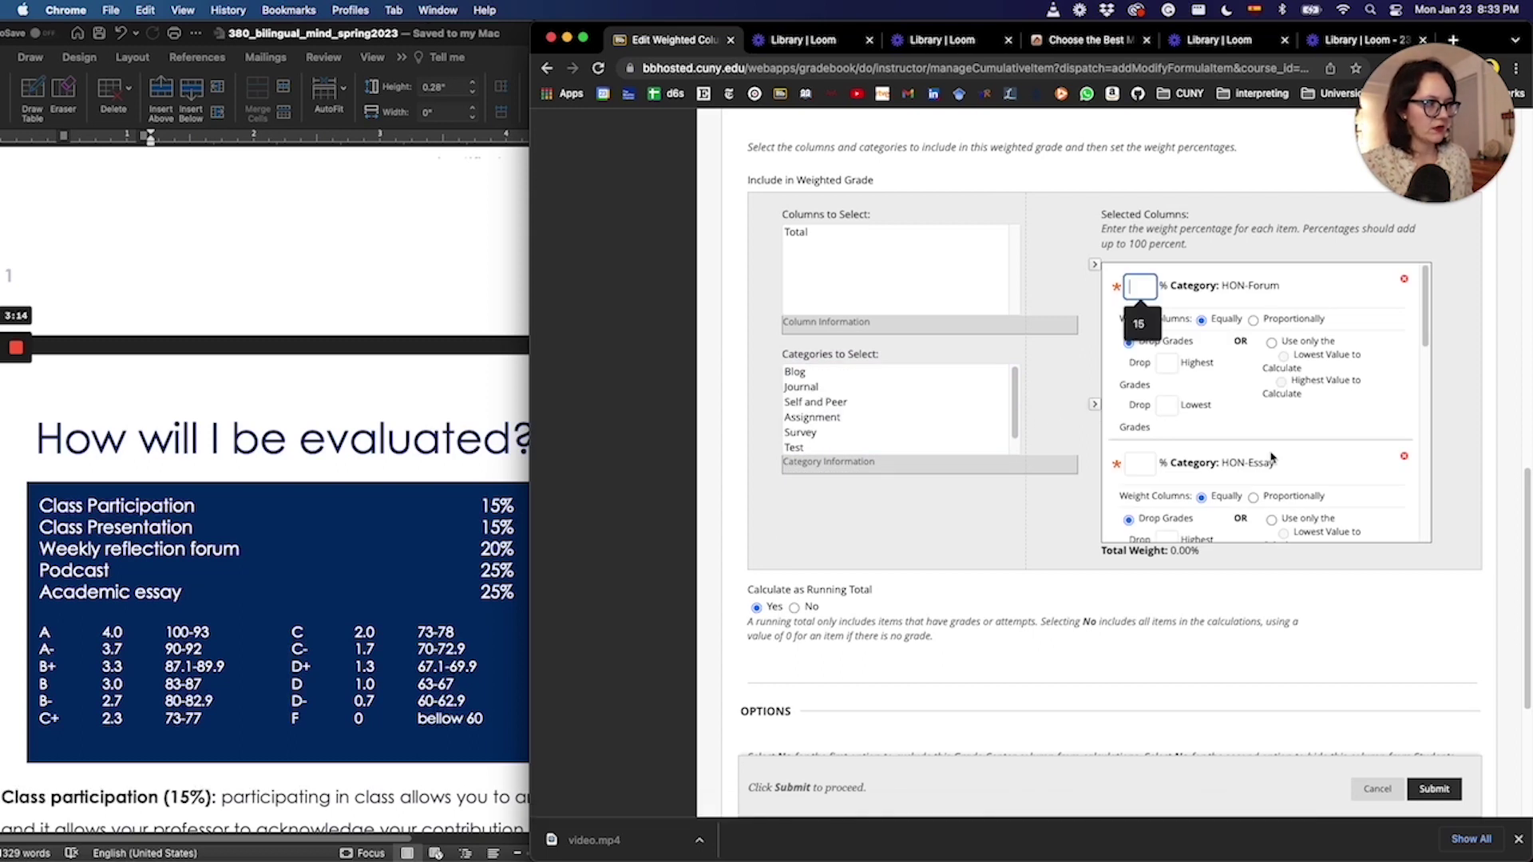
{"action": "scroll", "coordinate": [1192, 376], "scroll_direction": "down", "scroll_amount": 1}
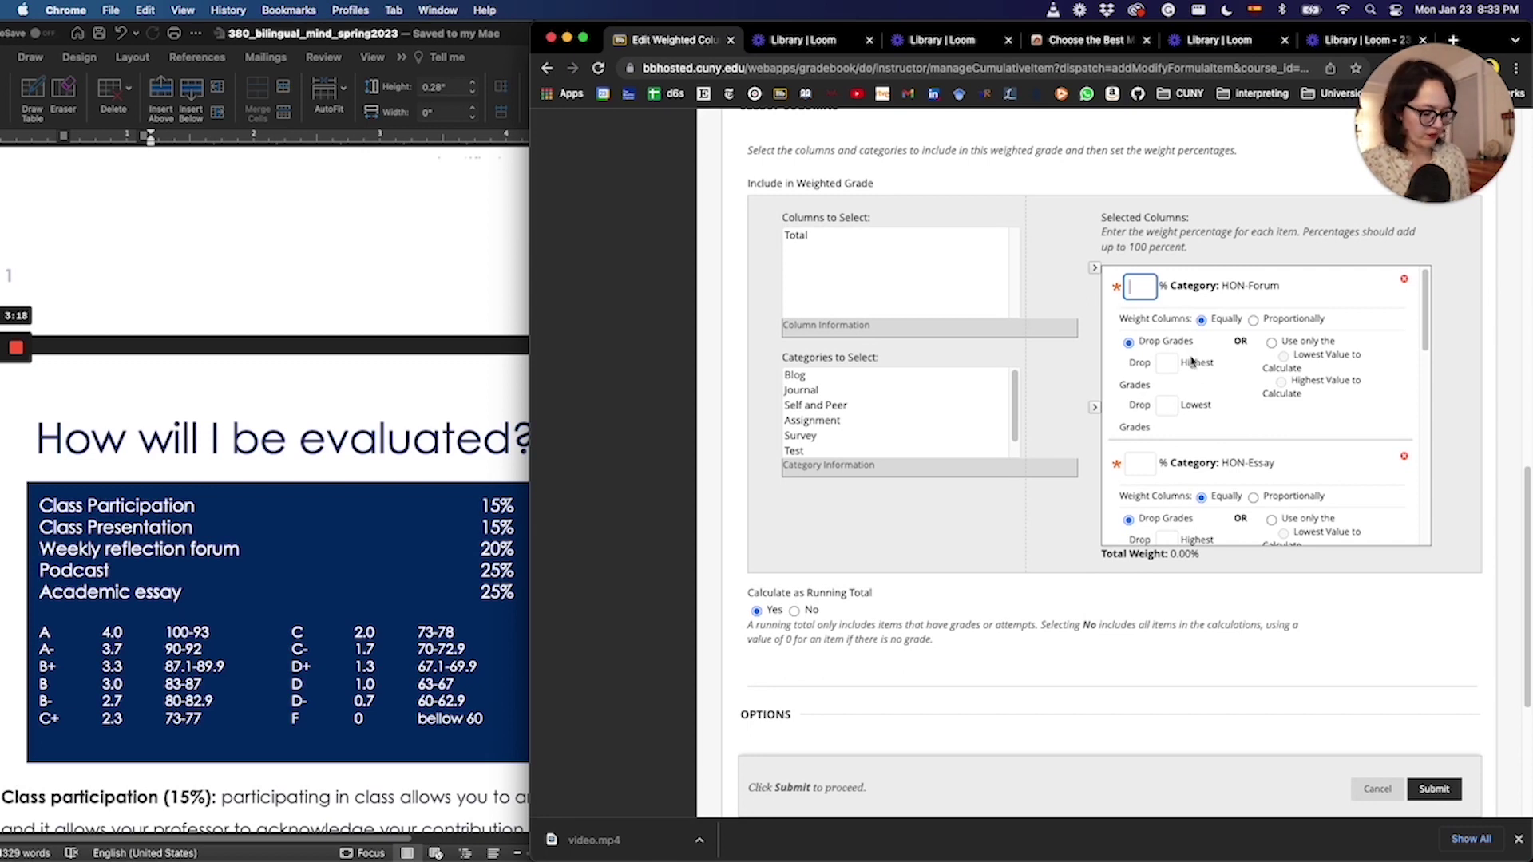
{"action": "left_click", "coordinate": [1142, 461]}
{"action": "type", "text": "25"}
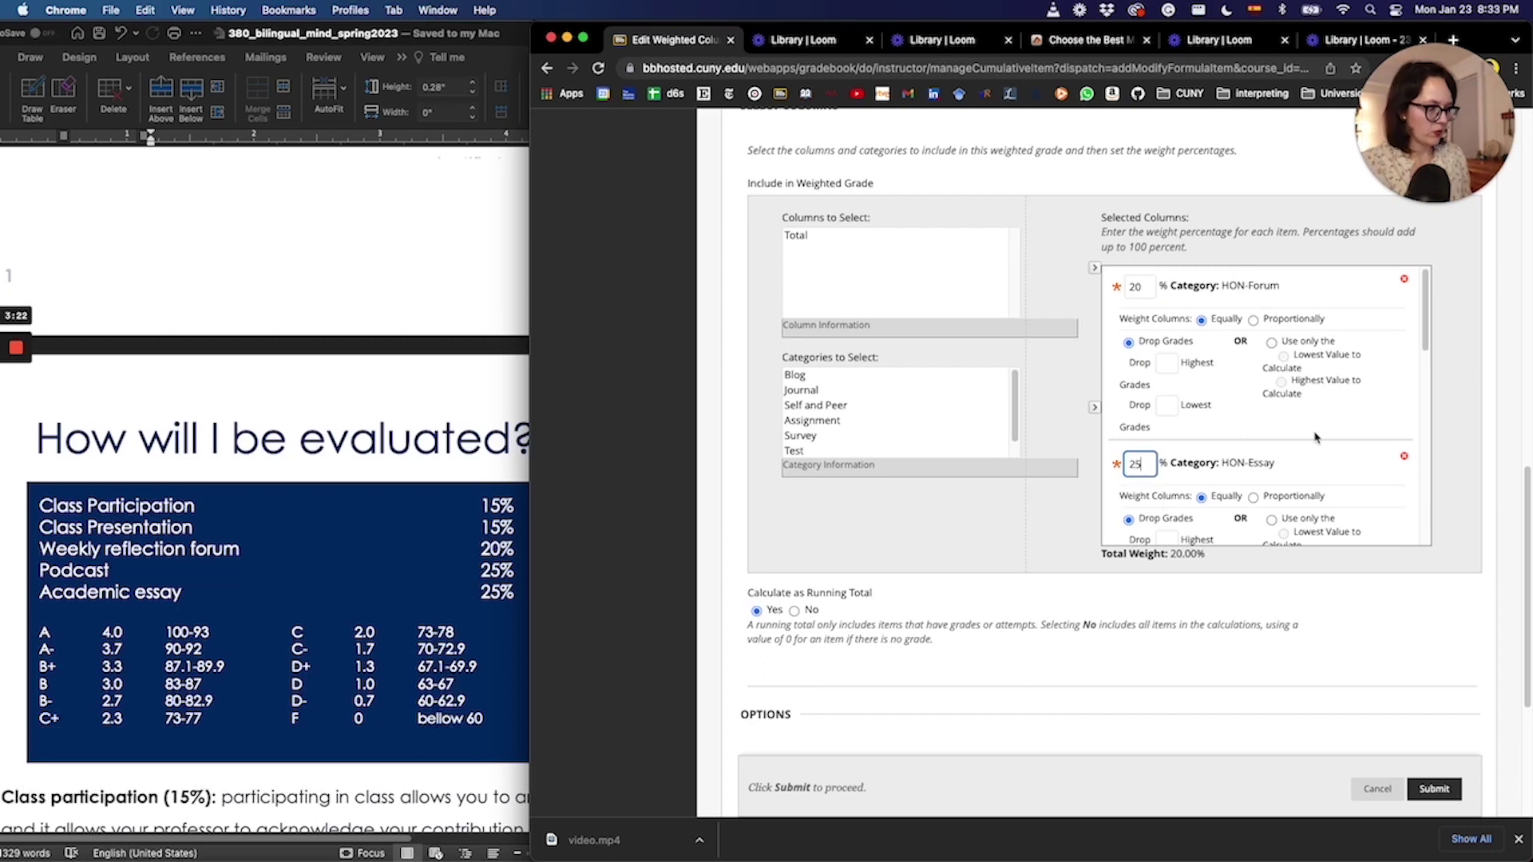
Step: Set the weight of the HON-Presentation category to 15% and of HON-Podcast to 25%
{"action": "scroll", "coordinate": [1321, 423], "scroll_direction": "down", "scroll_amount": 5}
{"action": "scroll", "coordinate": [1324, 423], "scroll_direction": "down", "scroll_amount": 1}
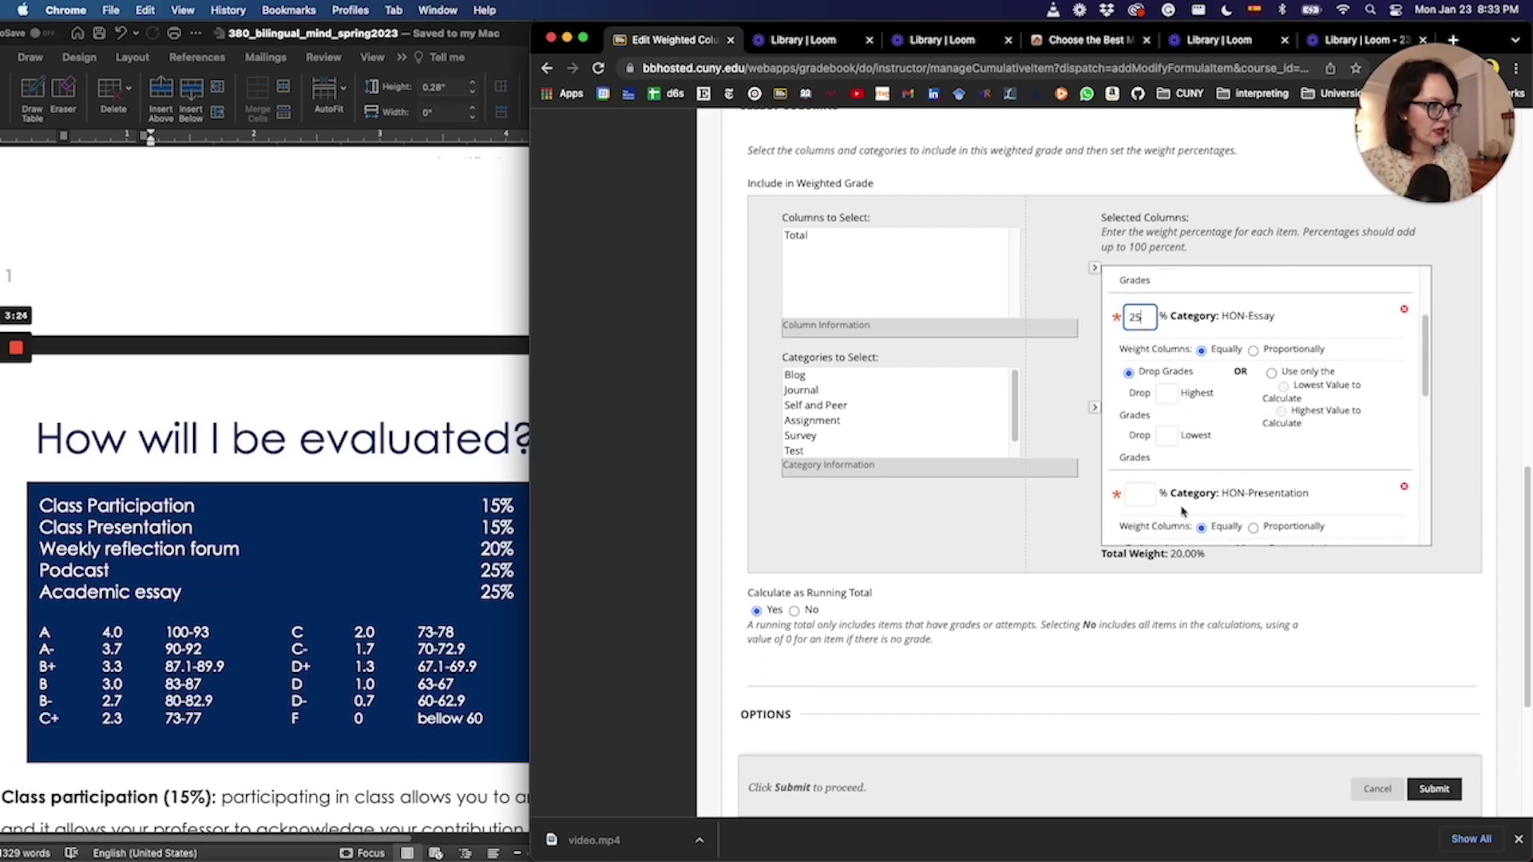
{"action": "left_click", "coordinate": [1127, 487]}
{"action": "scroll", "coordinate": [1227, 468], "scroll_direction": "down", "scroll_amount": 2}
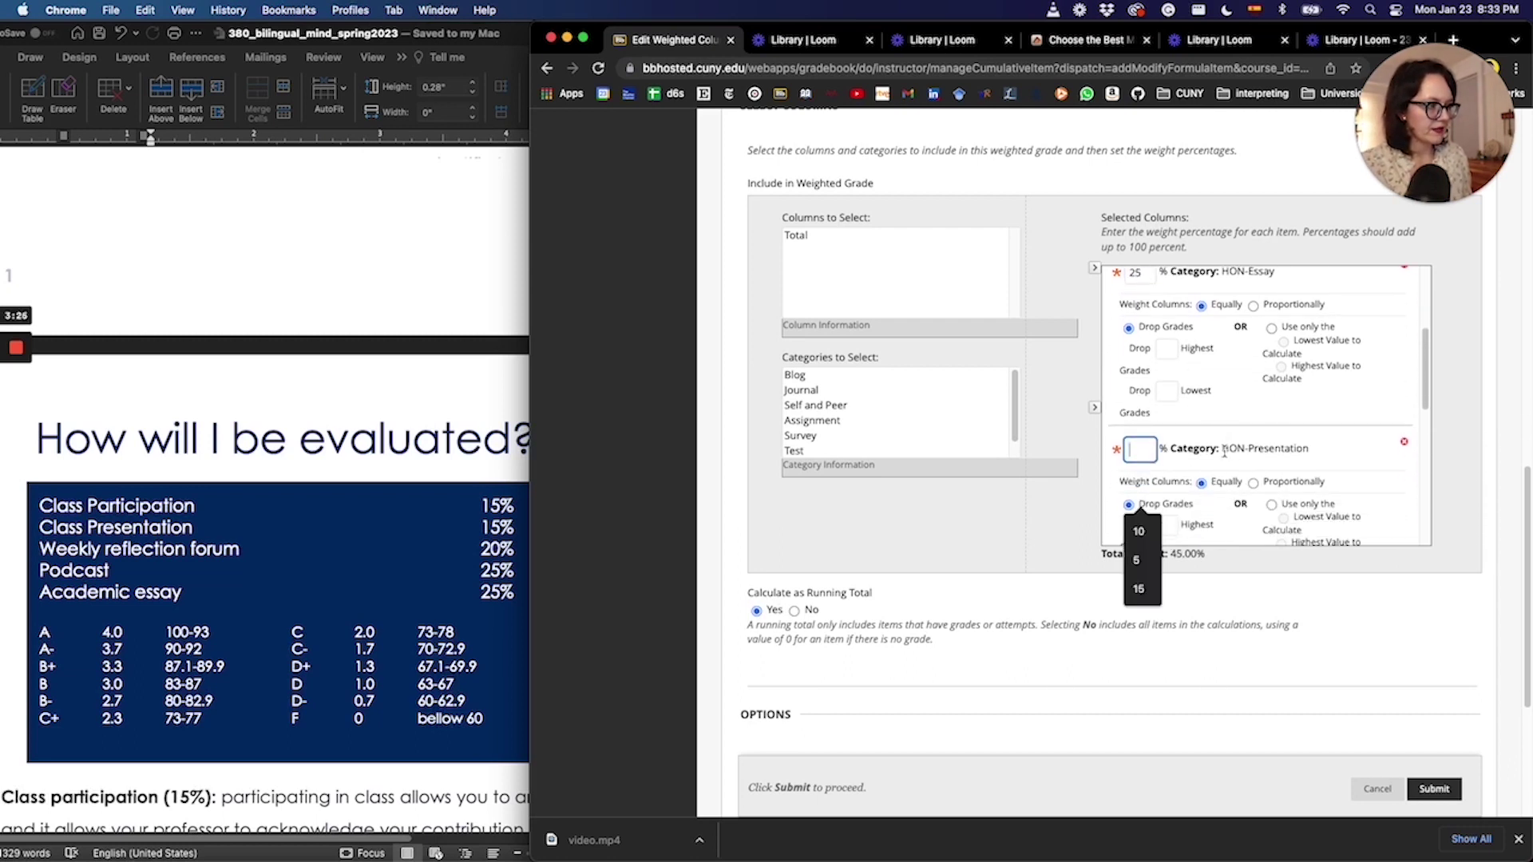
{"action": "type", "text": "15"}
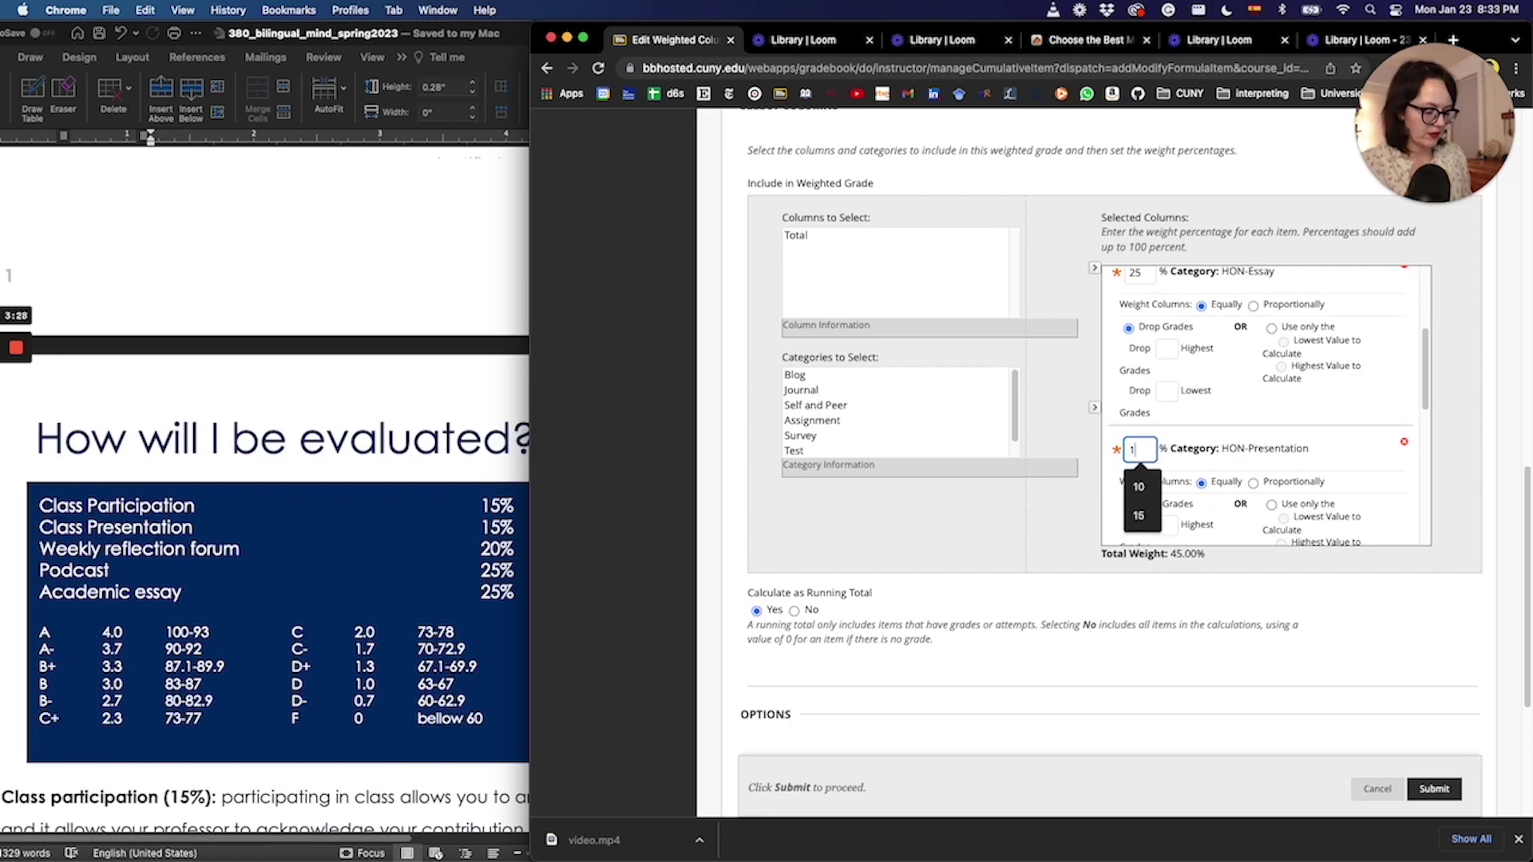
{"action": "scroll", "coordinate": [1144, 463], "scroll_direction": "down", "scroll_amount": 6}
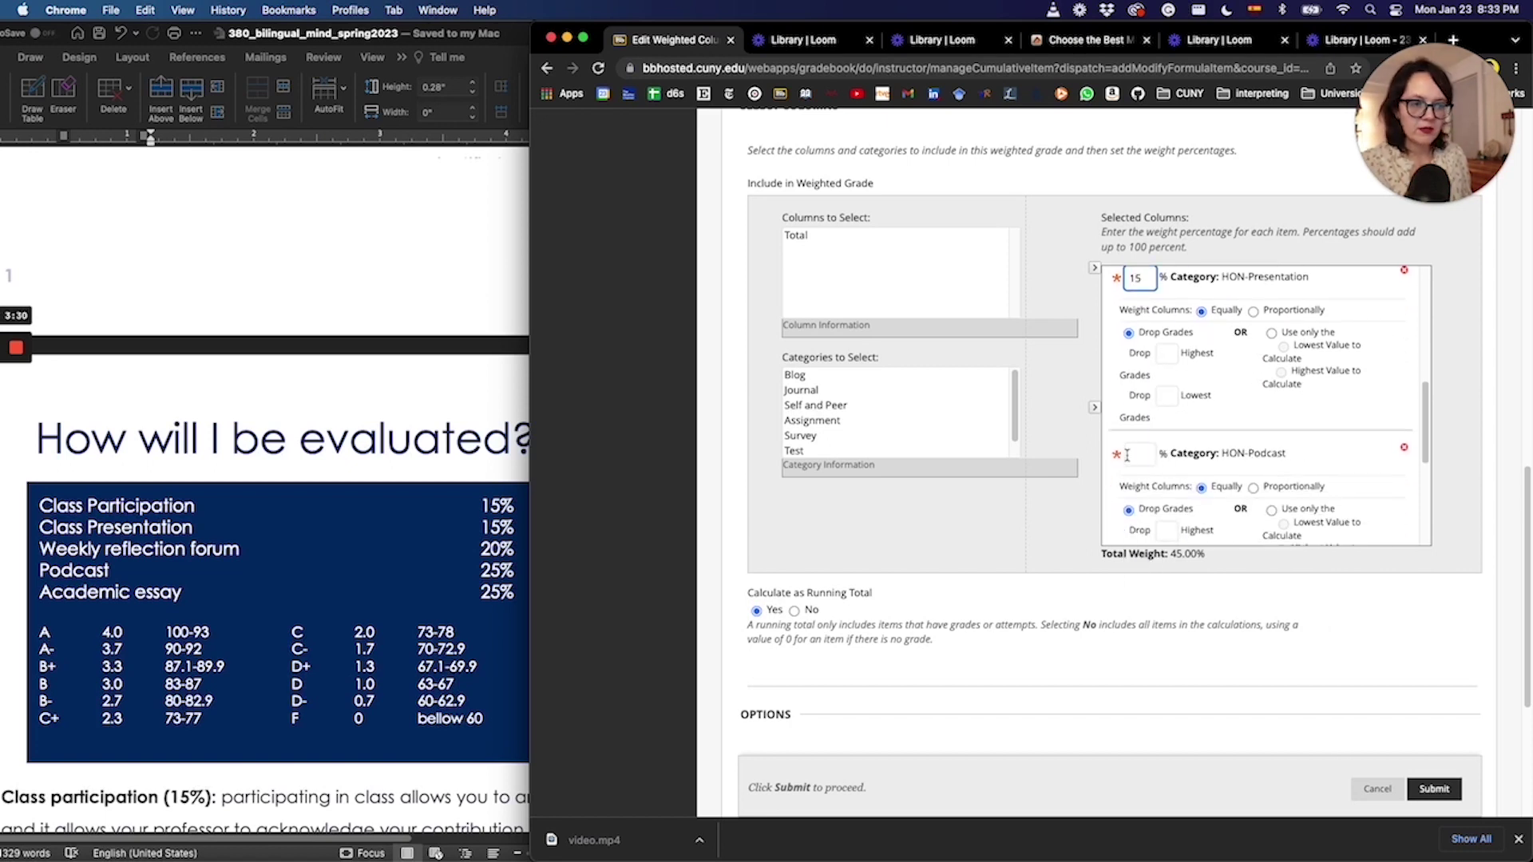
{"action": "left_click", "coordinate": [1126, 454]}
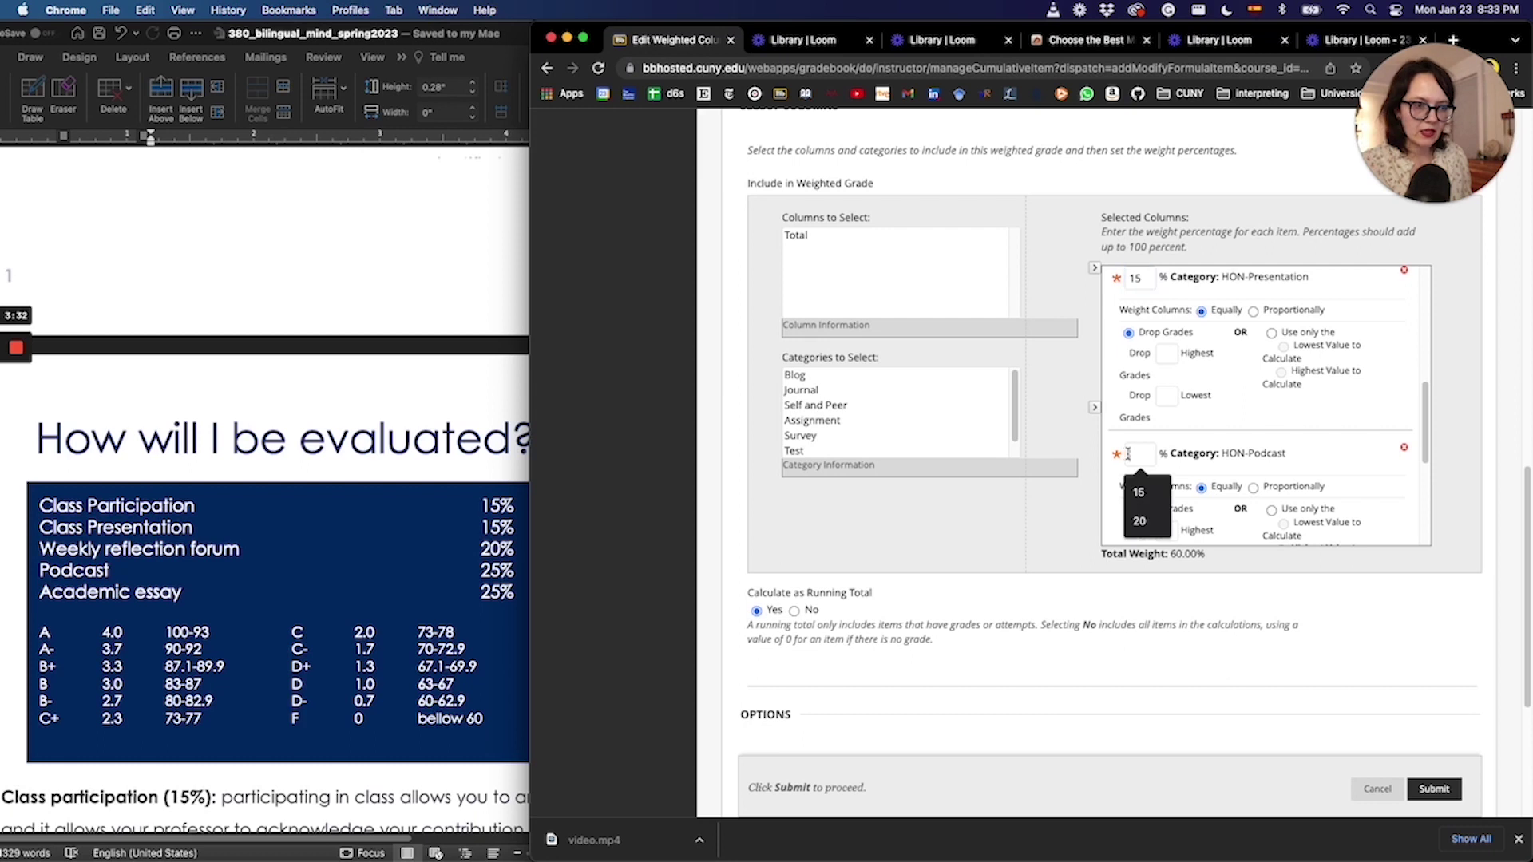
{"action": "type", "text": "25"}
Step: Set the weight of the HON-Participation category to 15% and submit the Weighted Total column
{"action": "scroll", "coordinate": [1198, 456], "scroll_direction": "down", "scroll_amount": 8}
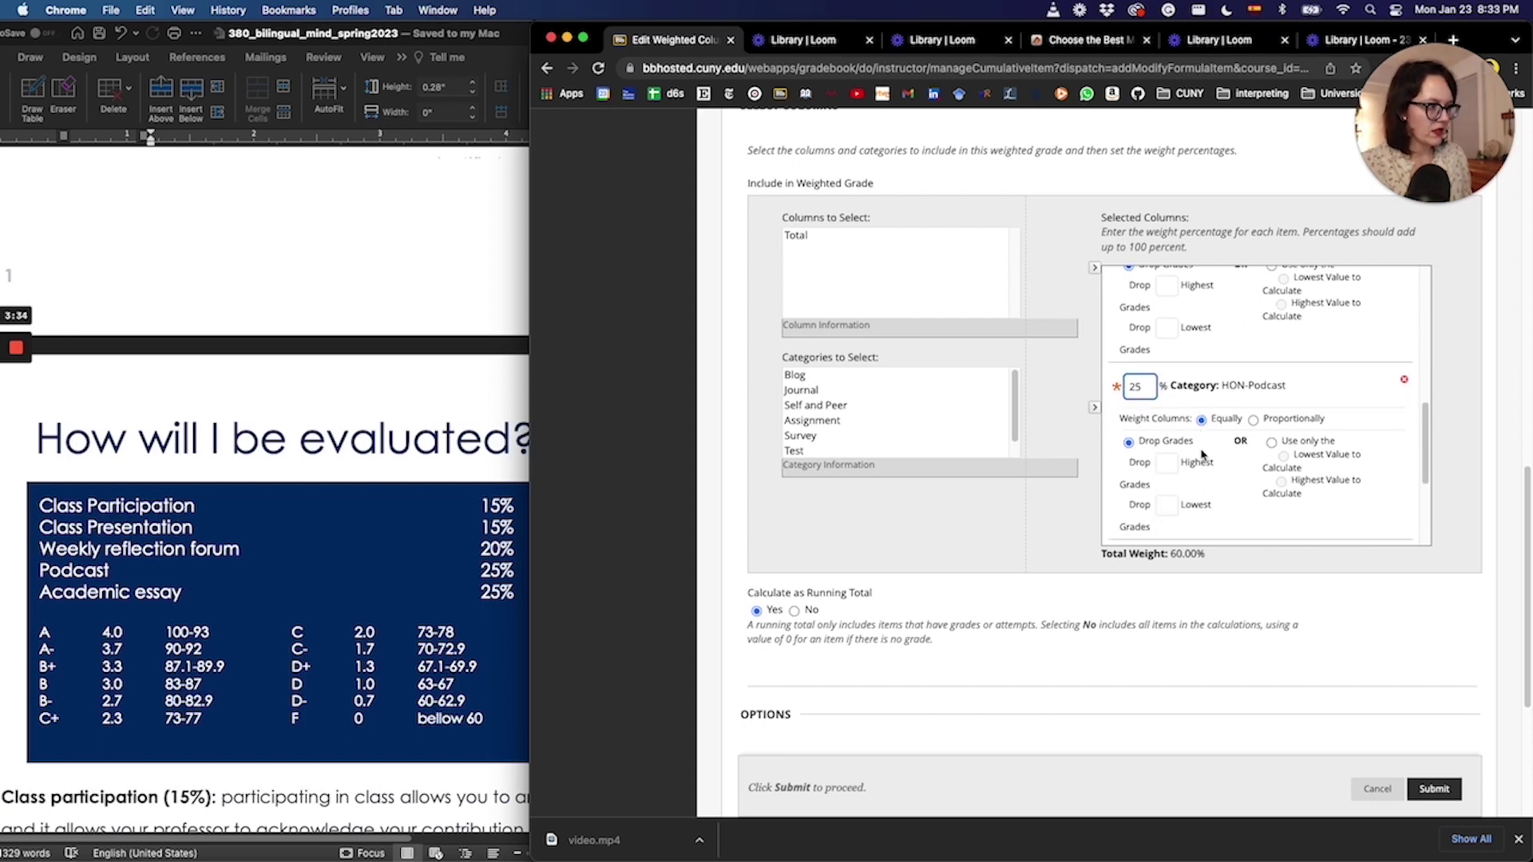
{"action": "left_click", "coordinate": [1132, 377]}
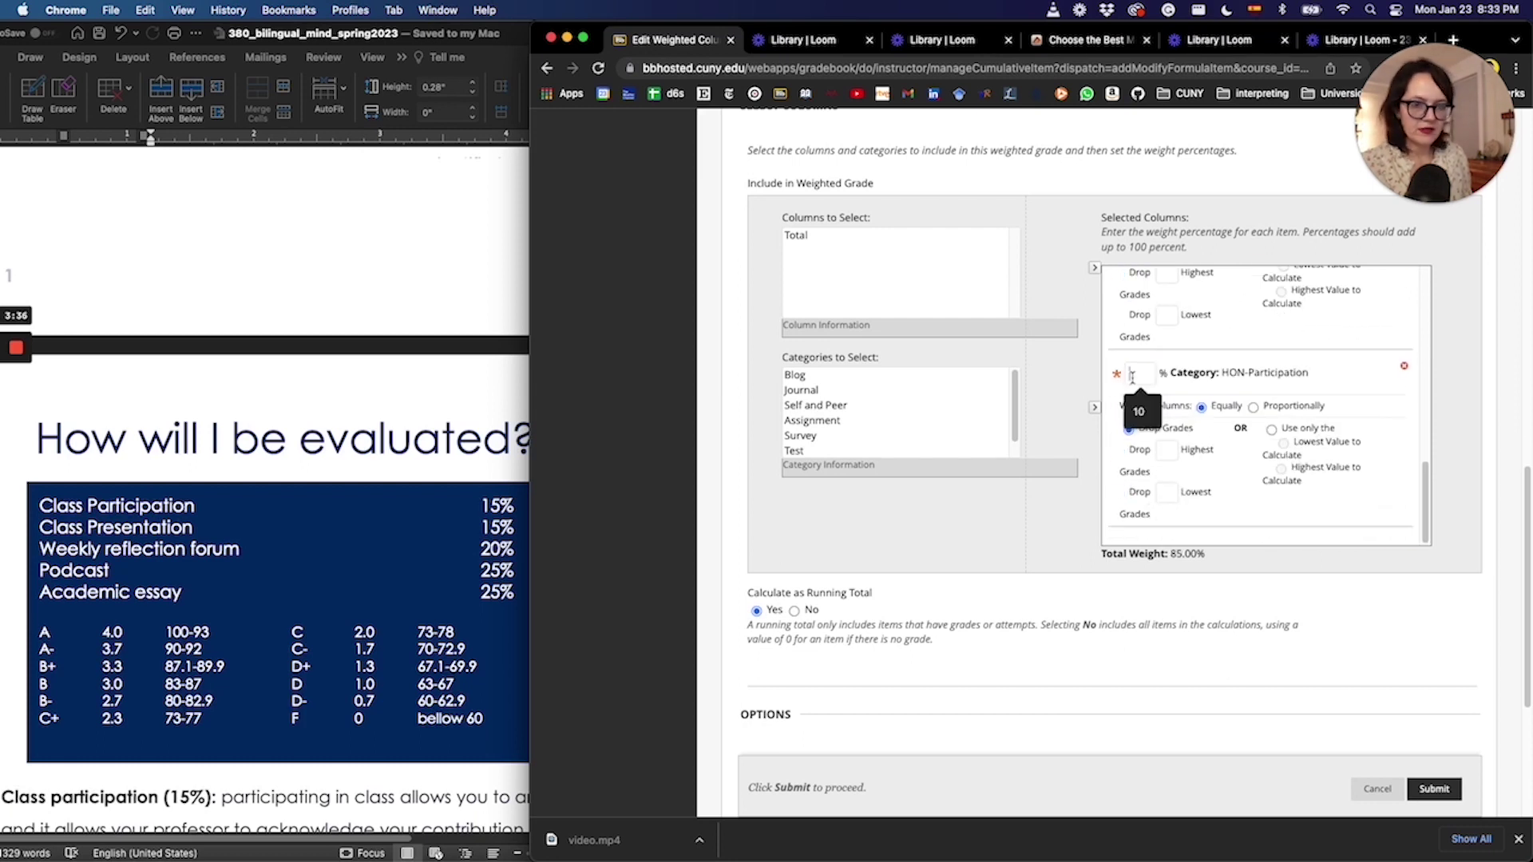
{"action": "type", "text": "15"}
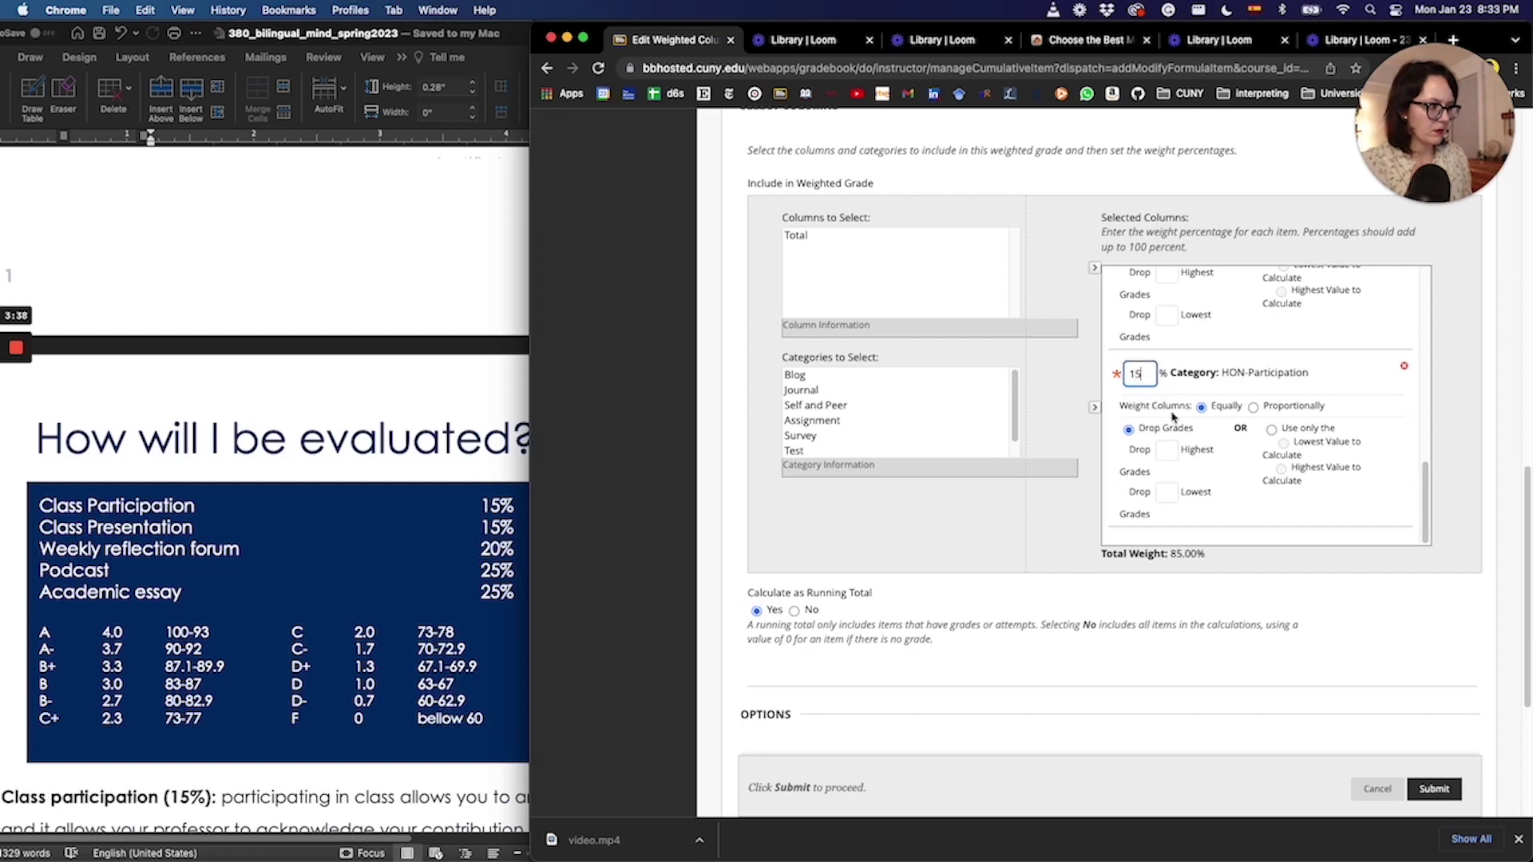
{"action": "scroll", "coordinate": [1202, 483], "scroll_direction": "down", "scroll_amount": 3}
{"action": "scroll", "coordinate": [1202, 483], "scroll_direction": "down", "scroll_amount": 2}
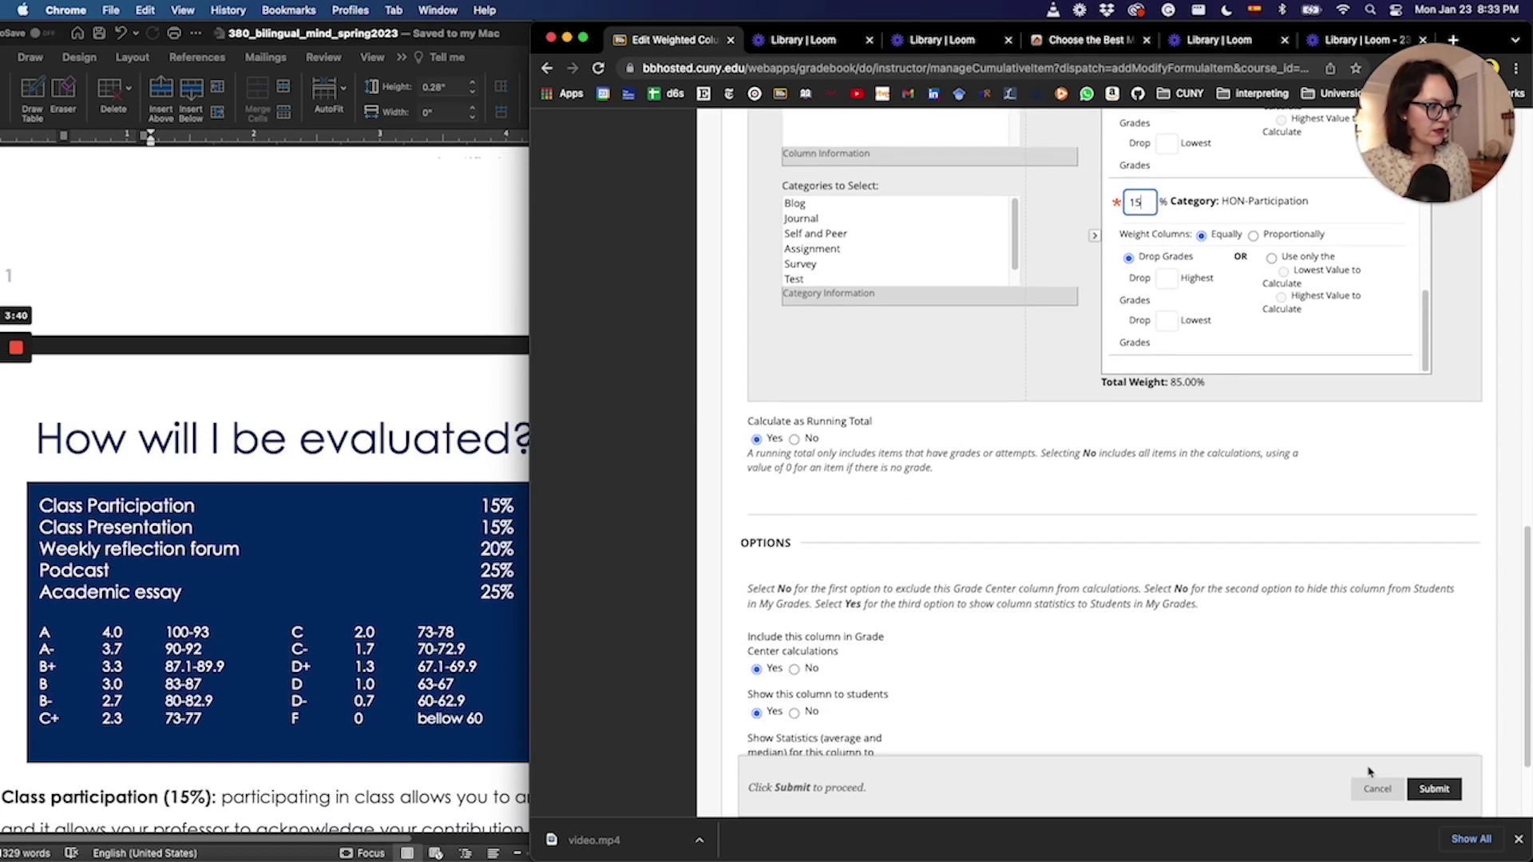
{"action": "left_click", "coordinate": [1435, 788]}
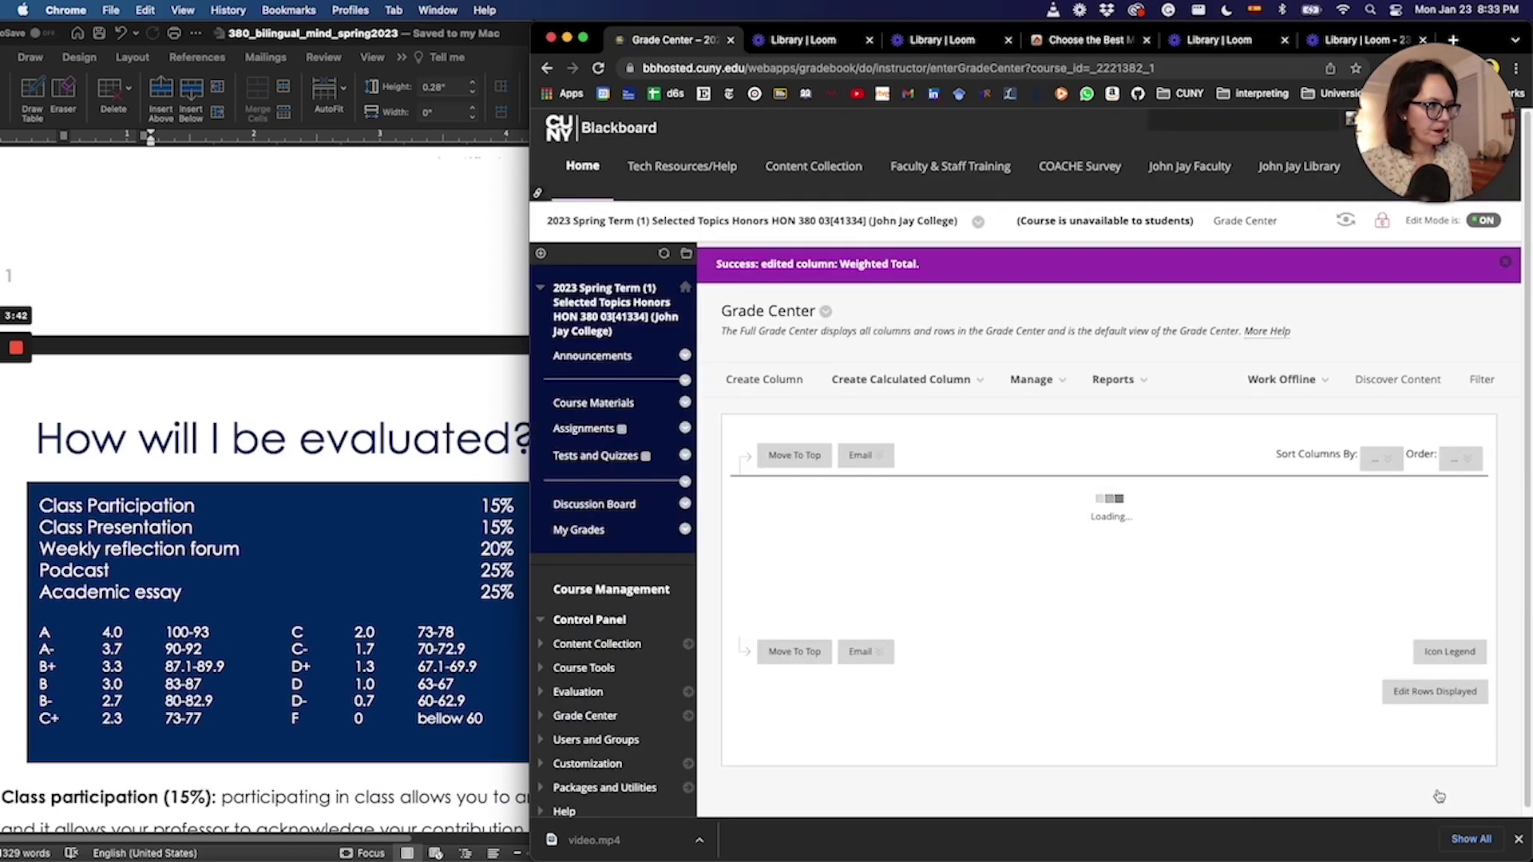
Step: Start a new grade column in the Full Grade Center and name it Participation
{"action": "scroll", "coordinate": [1213, 565], "scroll_direction": "down", "scroll_amount": 2}
{"action": "scroll", "coordinate": [1213, 565], "scroll_direction": "down", "scroll_amount": 2}
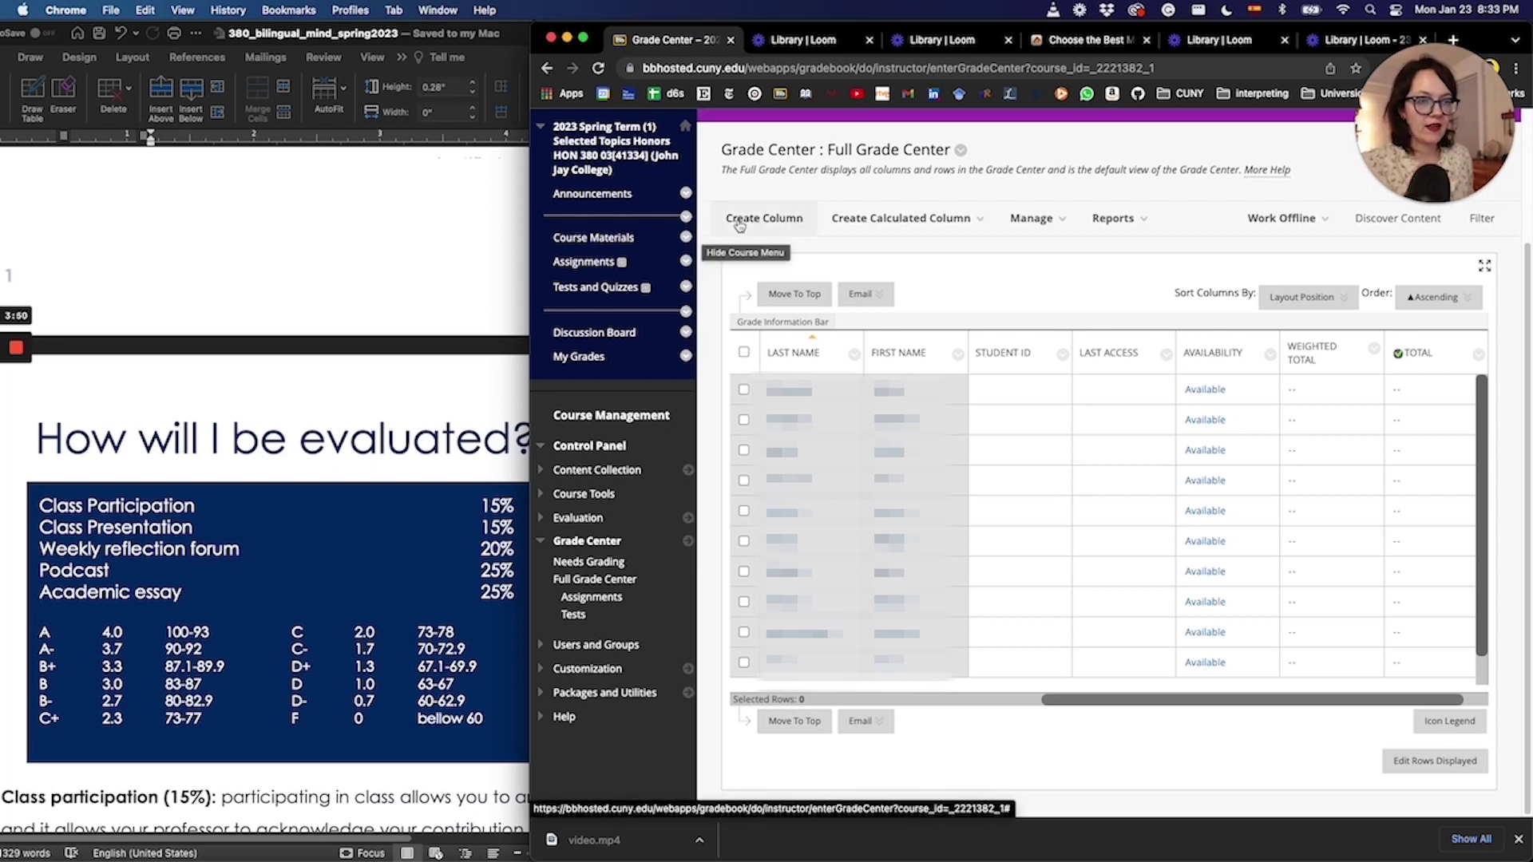
{"action": "left_click", "coordinate": [770, 221]}
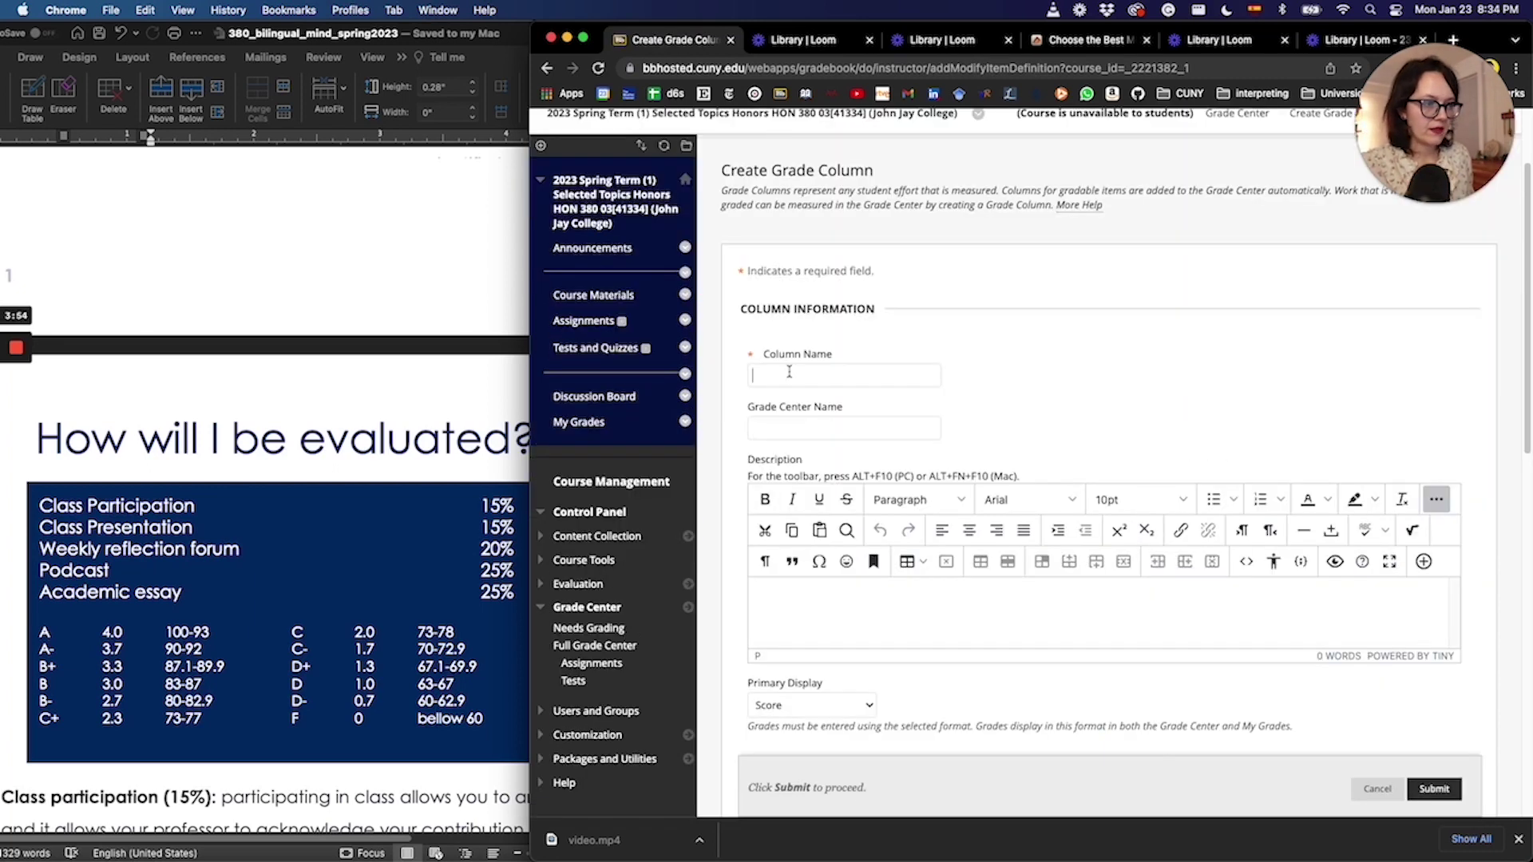
{"action": "left_click", "coordinate": [768, 384]}
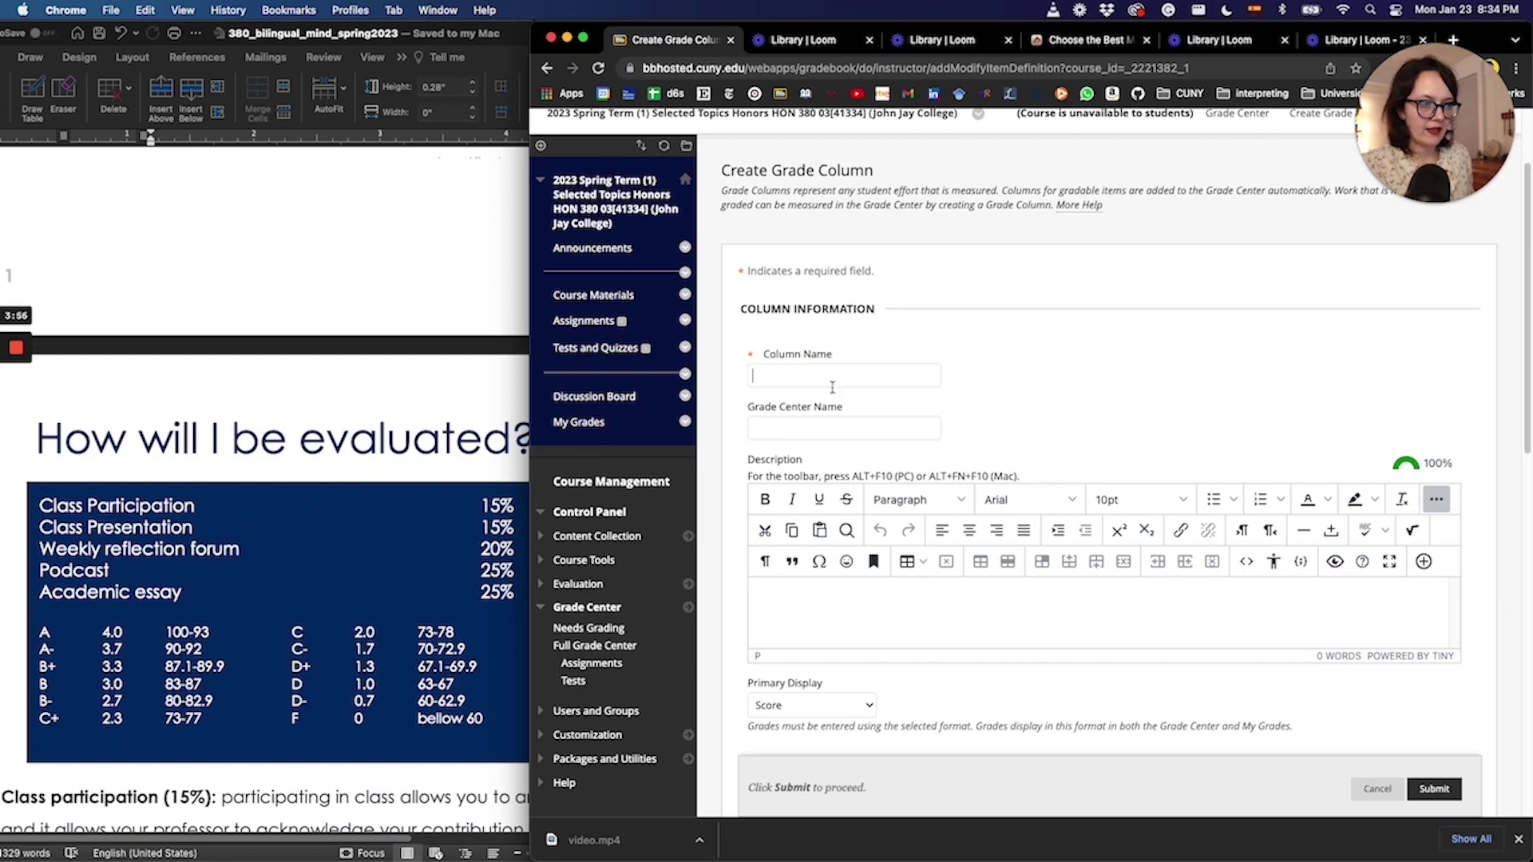
{"action": "type", "text": "P"}
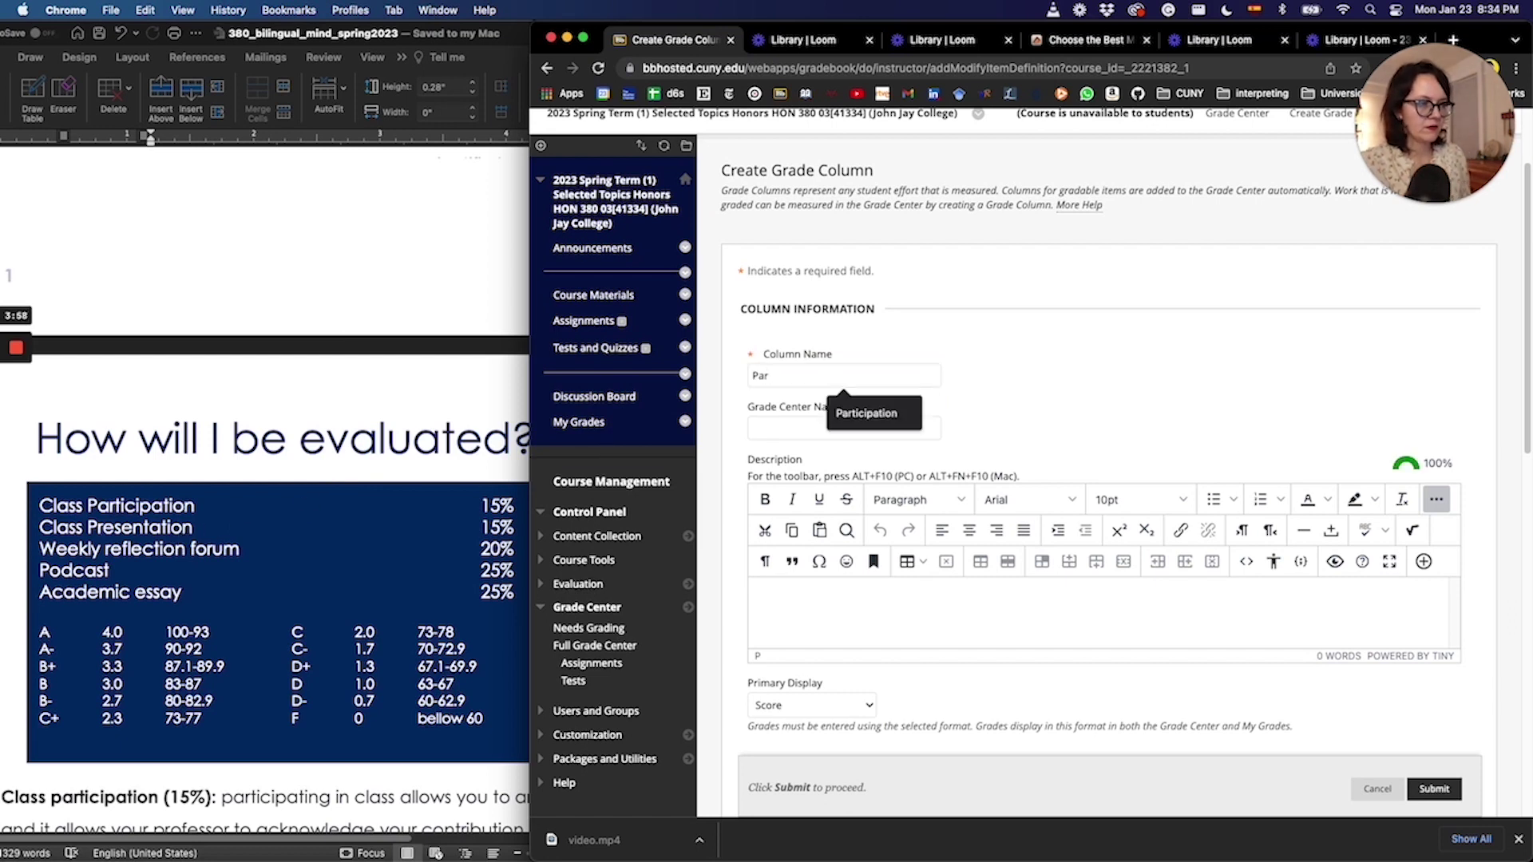
{"action": "type", "text": "ar"}
{"action": "left_click", "coordinate": [866, 413]}
Step: Set the Participation column's points possible to 100
{"action": "scroll", "coordinate": [963, 511], "scroll_direction": "down", "scroll_amount": 3}
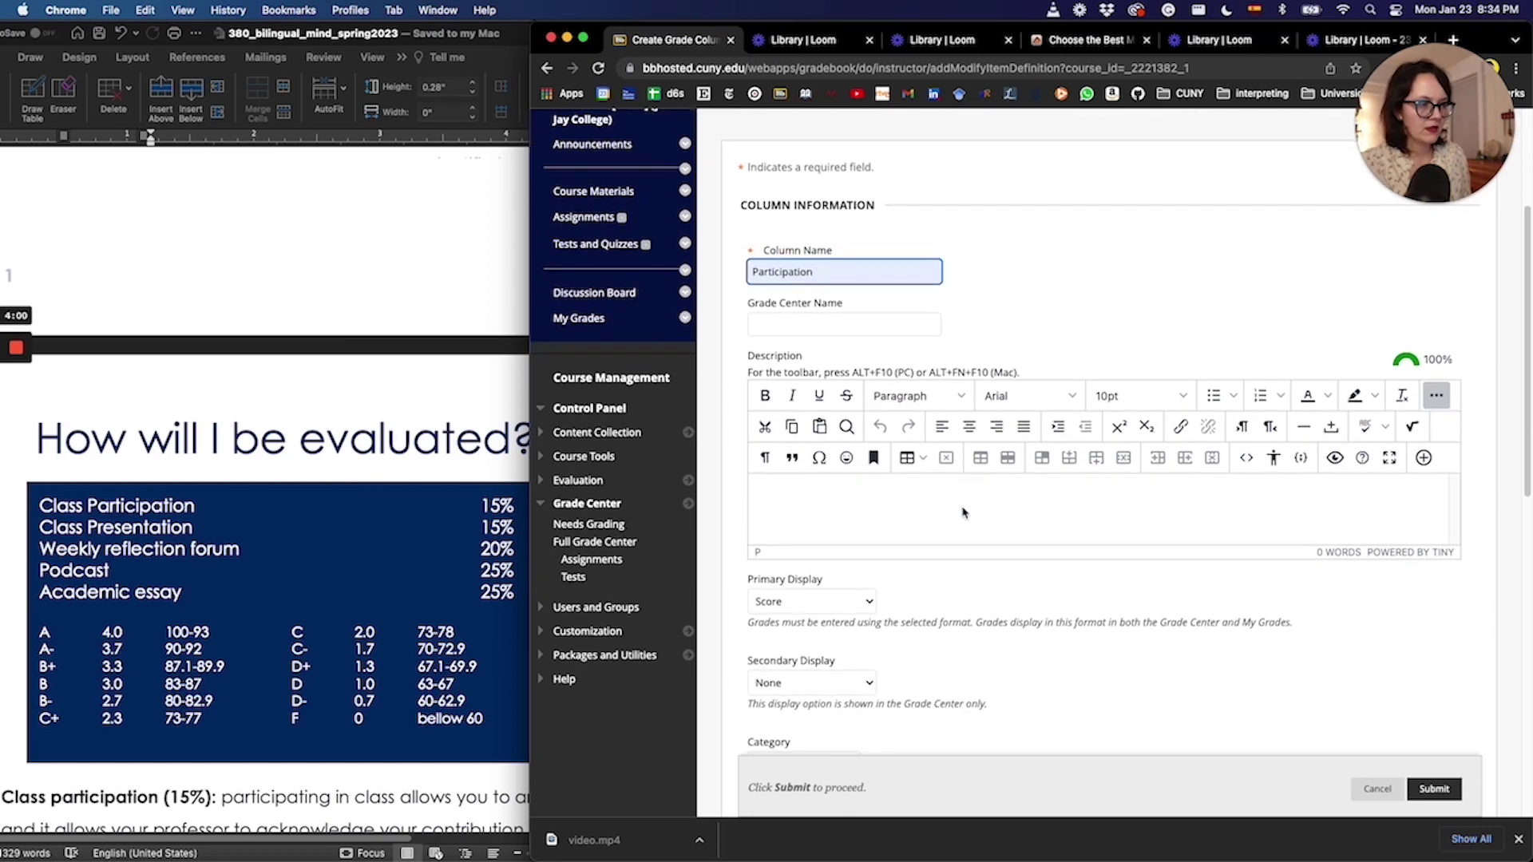
{"action": "scroll", "coordinate": [964, 512], "scroll_direction": "down", "scroll_amount": 3}
{"action": "left_click", "coordinate": [763, 578]}
{"action": "type", "text": "1"}
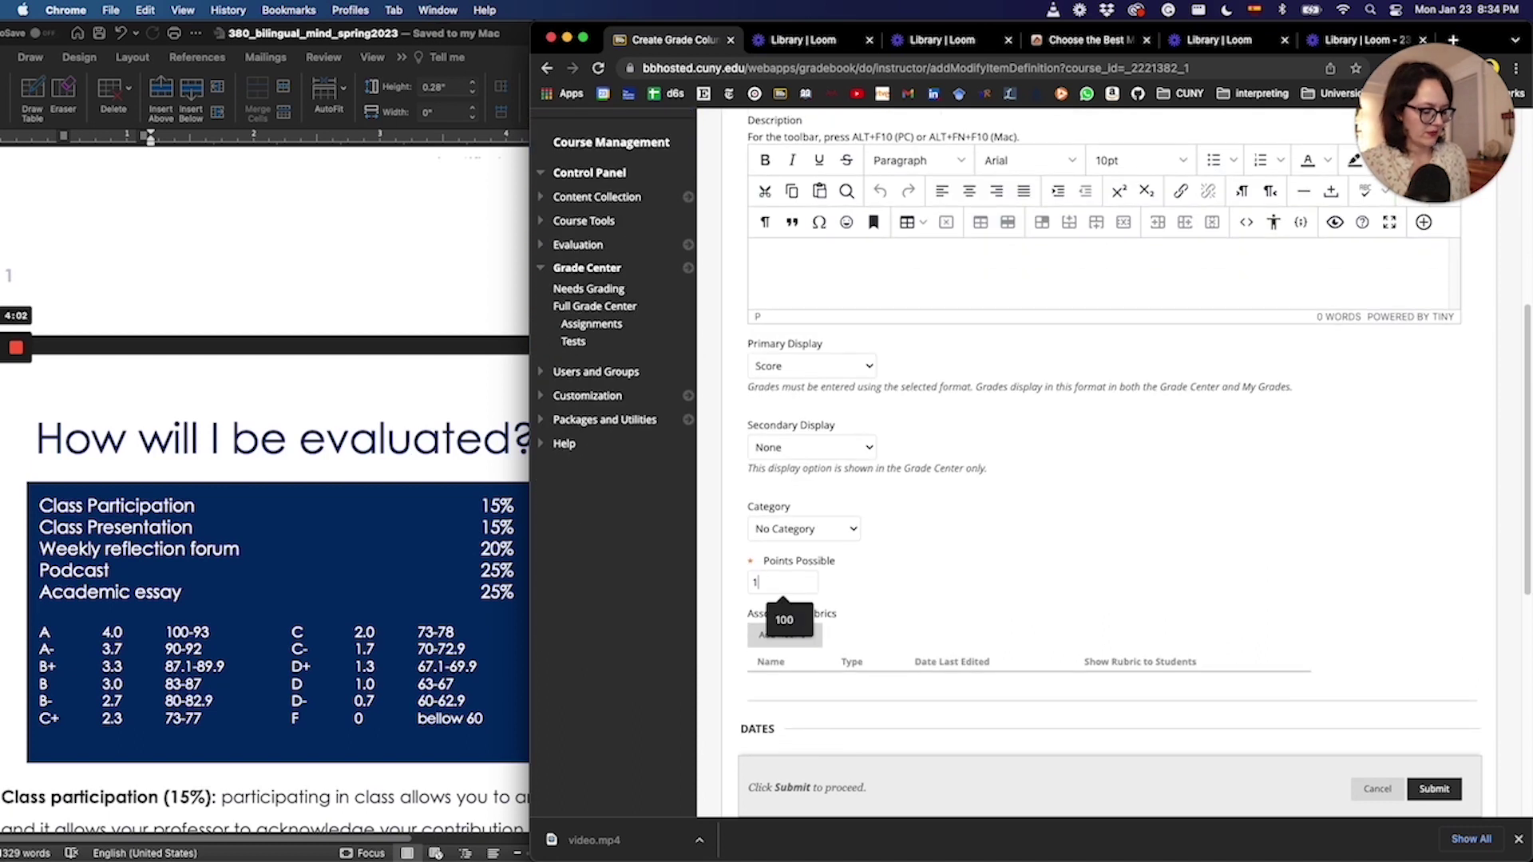
{"action": "type", "text": "00"}
{"action": "scroll", "coordinate": [1009, 591], "scroll_direction": "down", "scroll_amount": 3}
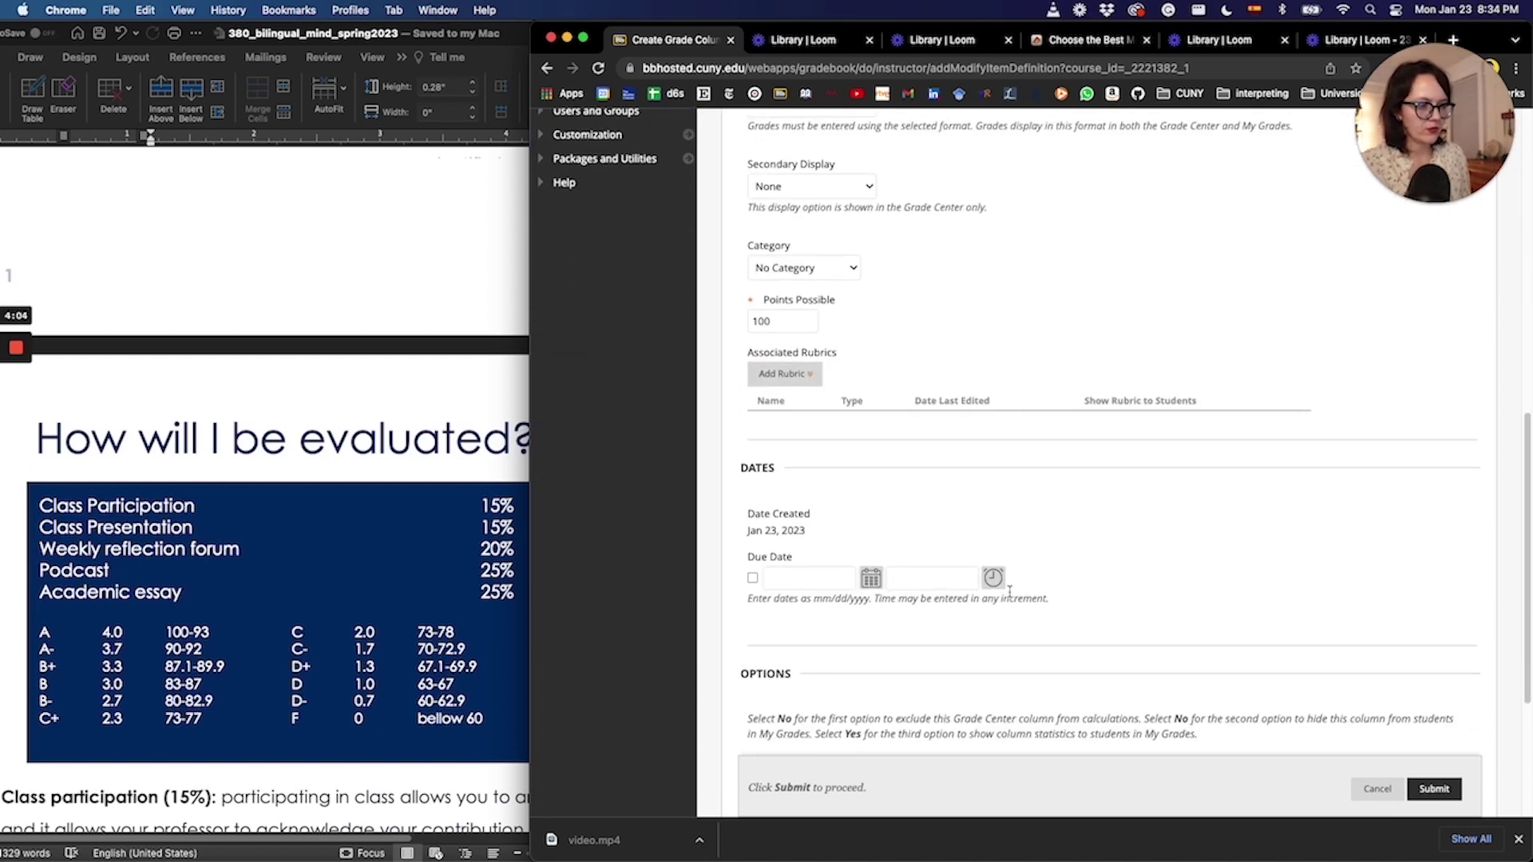
Step: Assign the Participation column to the HON-Participation category, submit it and check the Full Grade Center
{"action": "scroll", "coordinate": [1010, 591], "scroll_direction": "down", "scroll_amount": 3}
{"action": "scroll", "coordinate": [1018, 567], "scroll_direction": "up", "scroll_amount": 3}
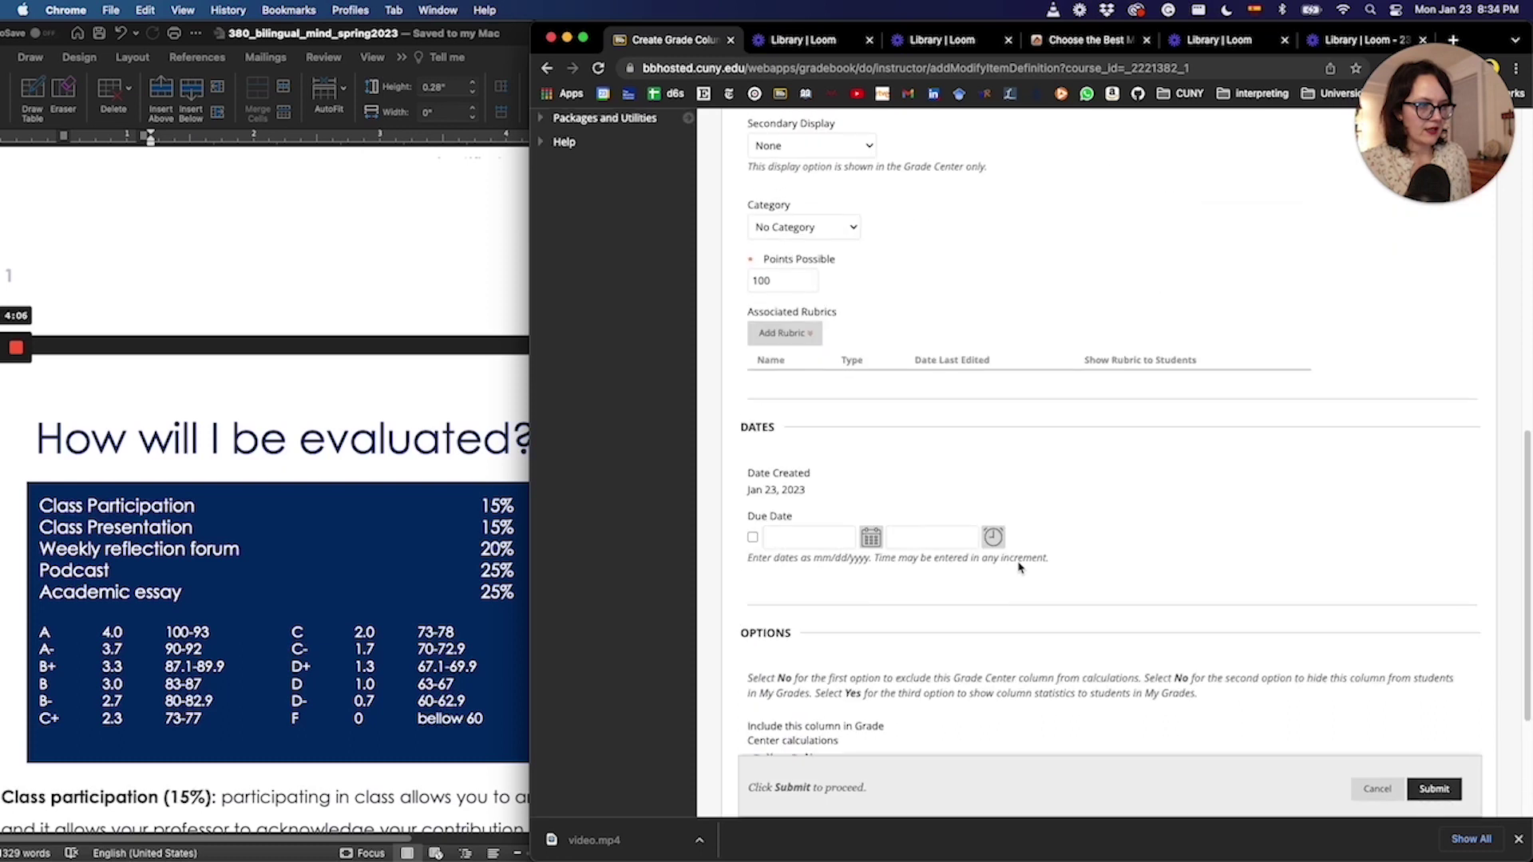
{"action": "left_click", "coordinate": [778, 235]}
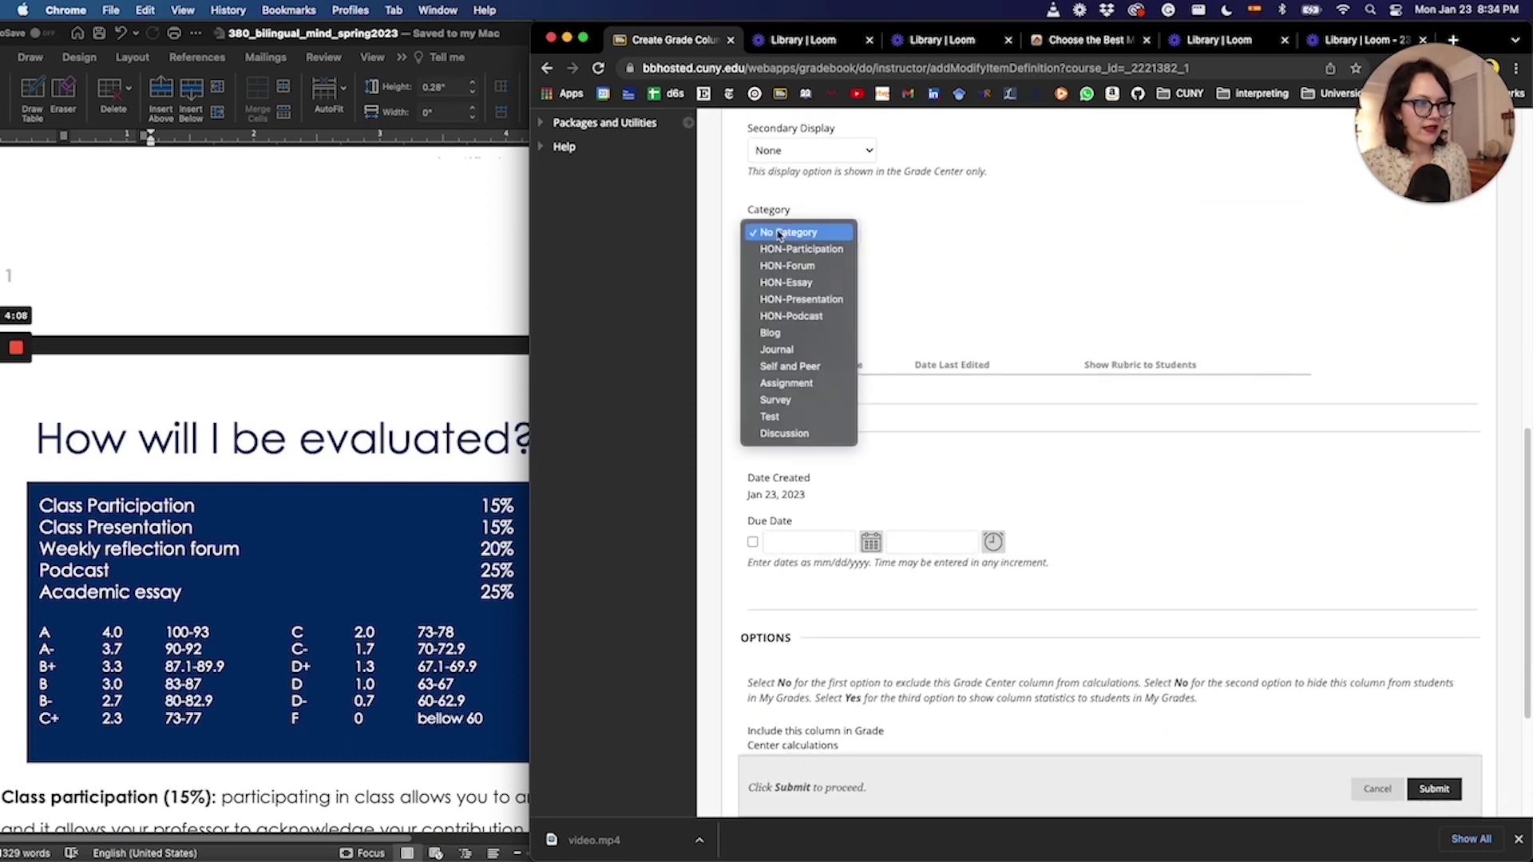
{"action": "left_click", "coordinate": [827, 253]}
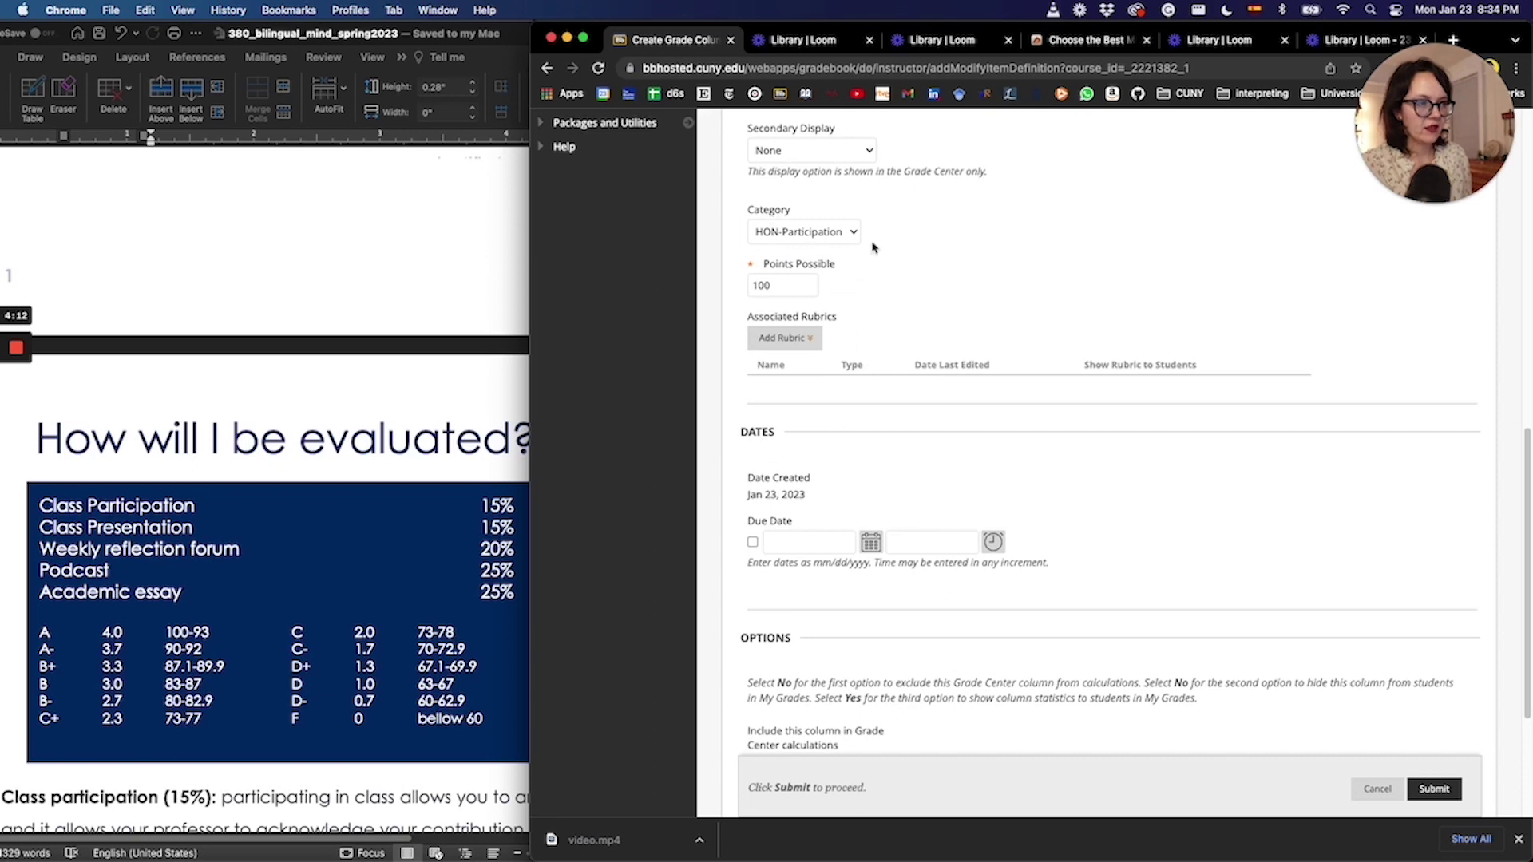
{"action": "left_click", "coordinate": [1433, 791]}
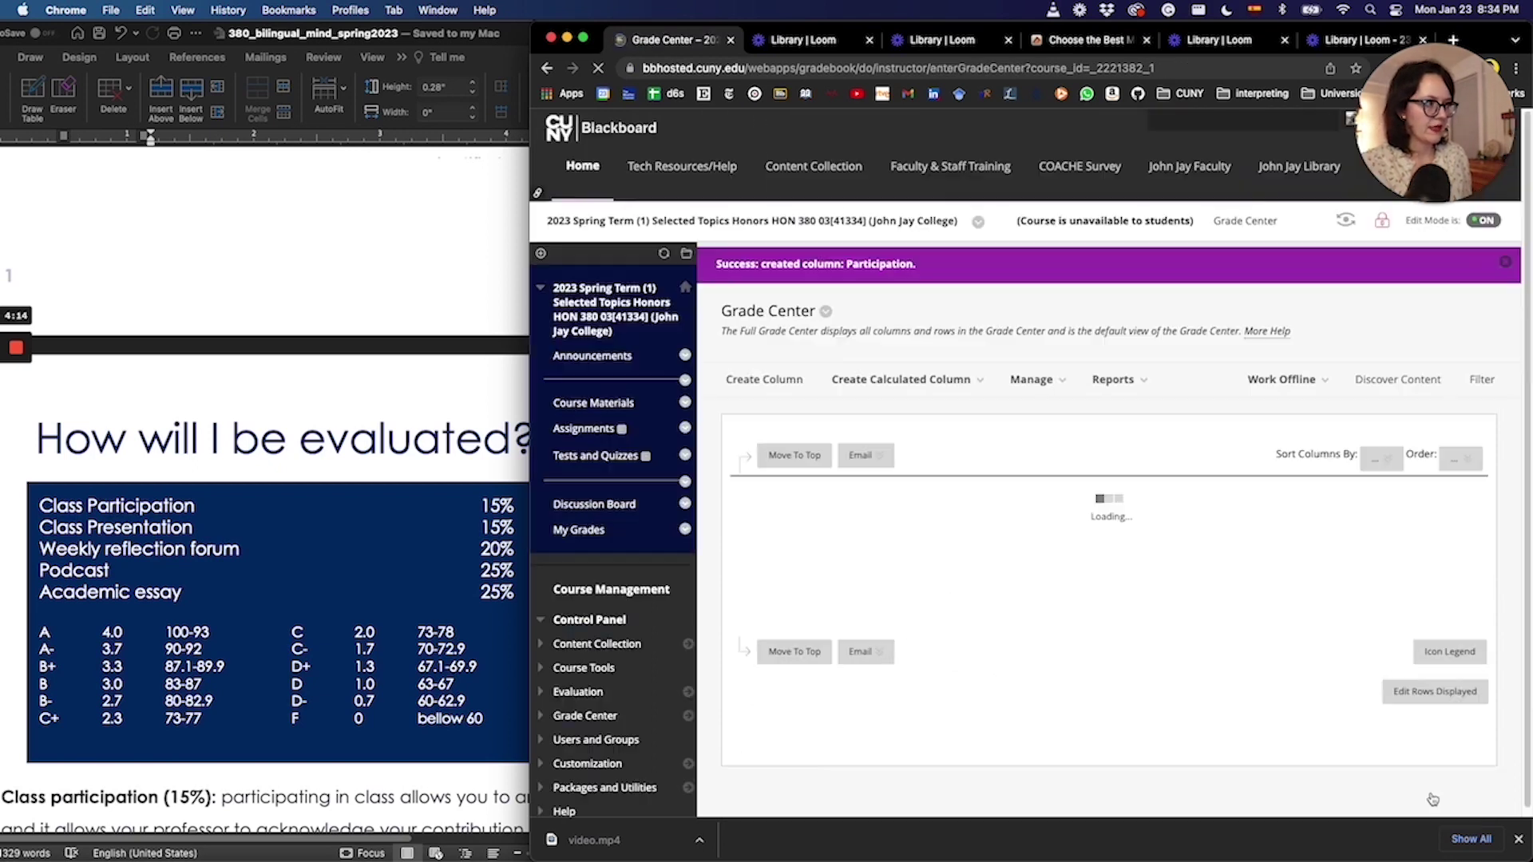
{"action": "scroll", "coordinate": [1065, 572], "scroll_direction": "down", "scroll_amount": 1}
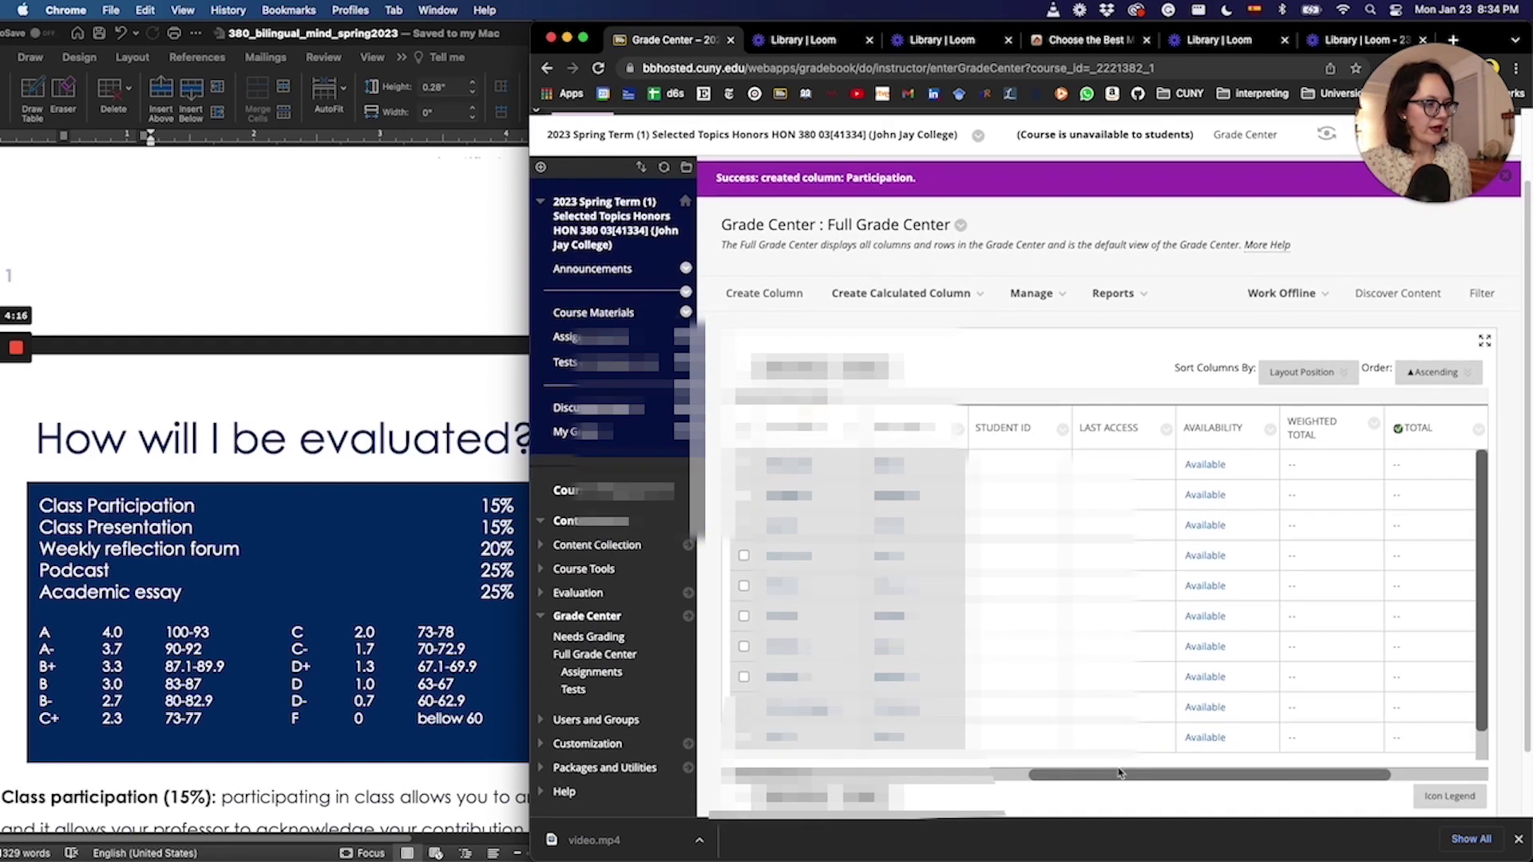
{"action": "left_click_drag", "start_coordinate": [1204, 780], "coordinate": [1277, 779]}
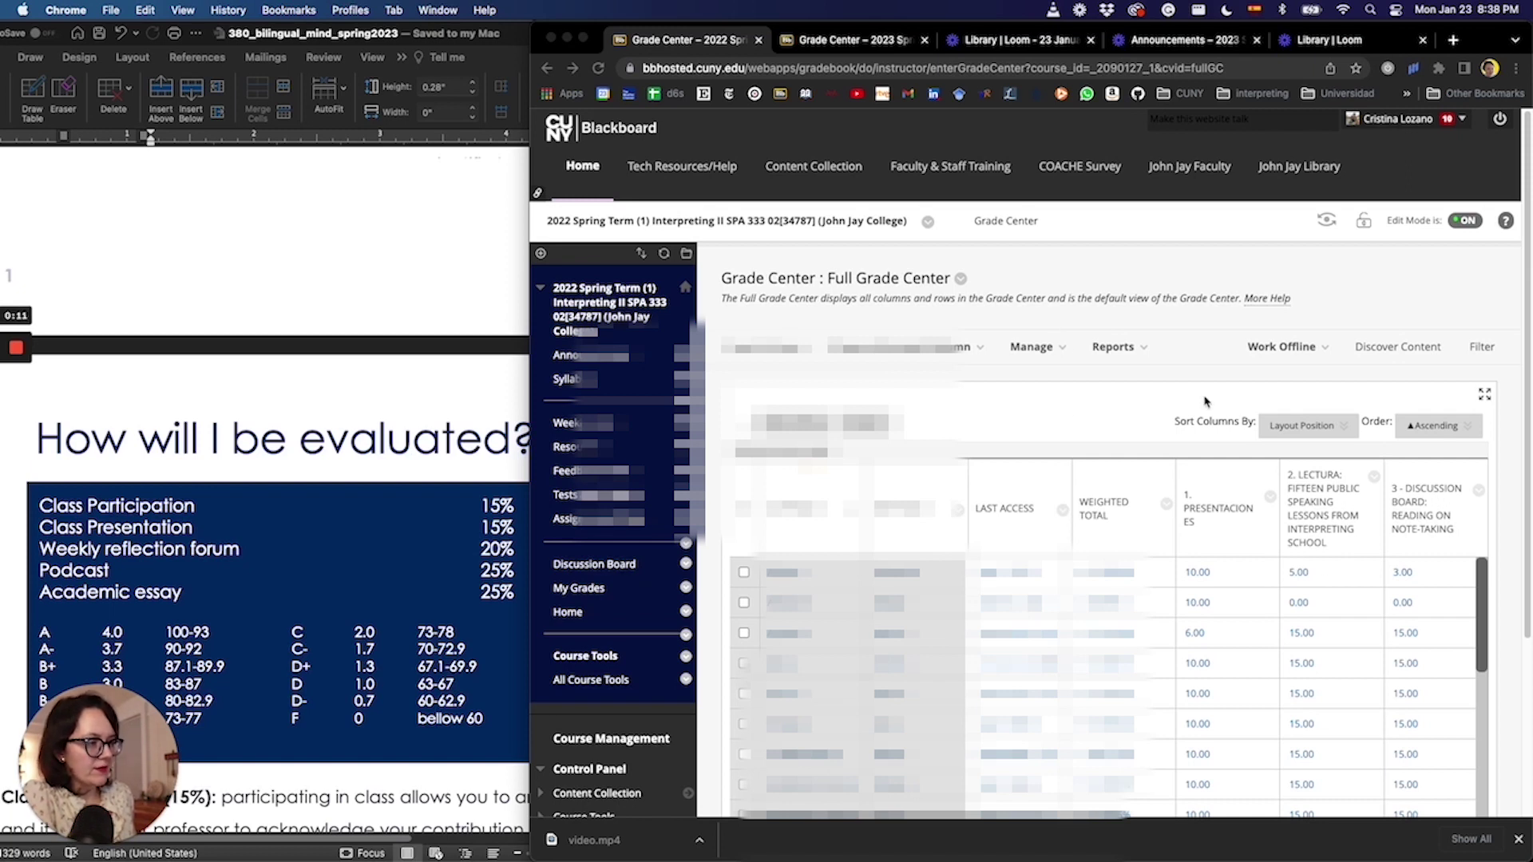
Step: Open Column Organization for the 2022 Interpreting II SPA 333 course and examine how its grade columns are assigned to categories and points
{"action": "scroll", "coordinate": [1206, 401], "scroll_direction": "down", "scroll_amount": 5}
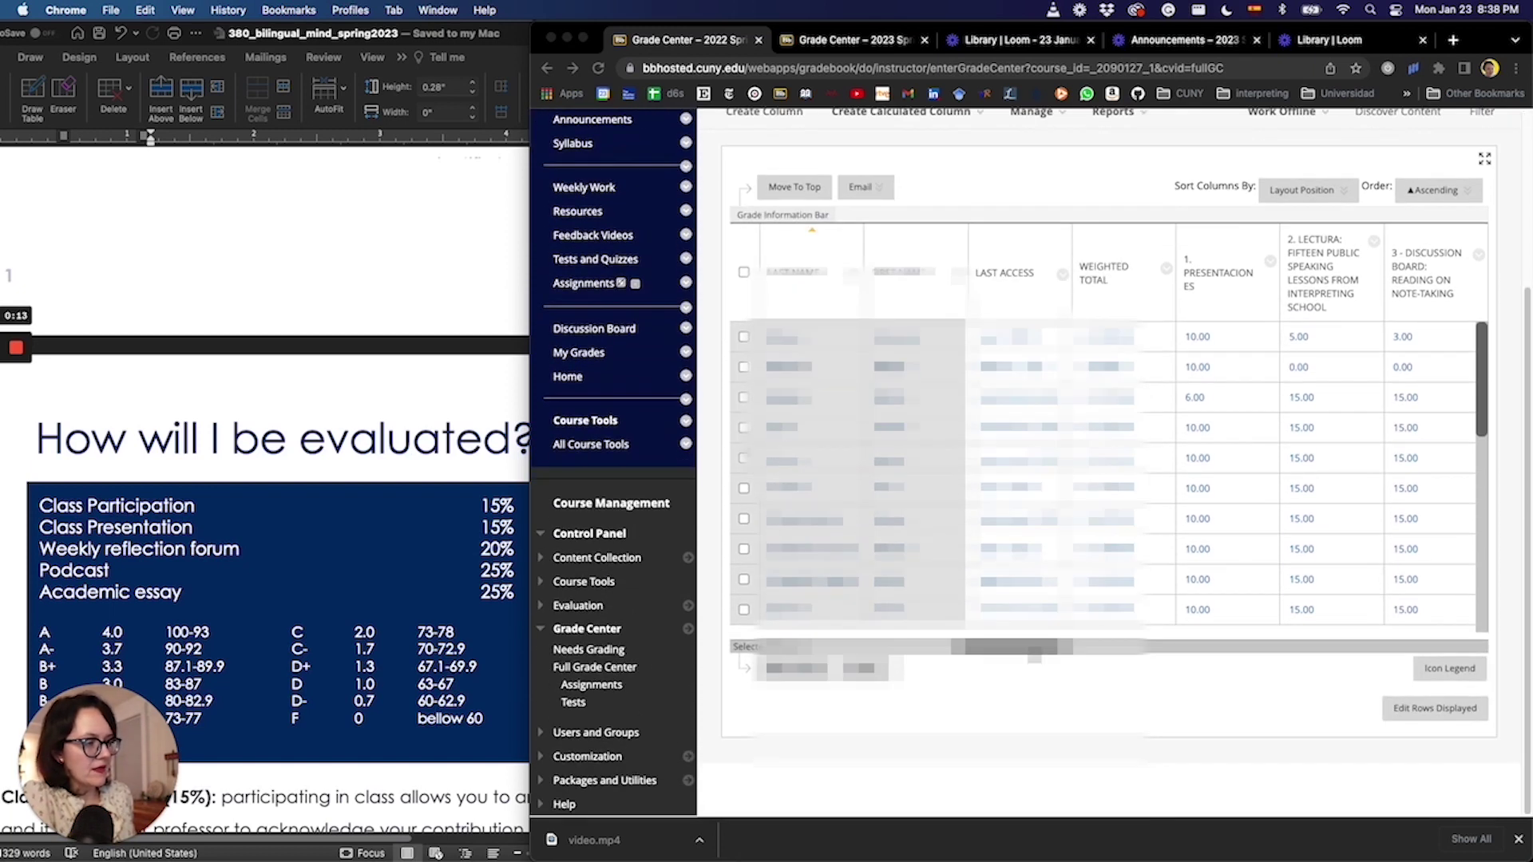
{"action": "left_click_drag", "start_coordinate": [1034, 657], "coordinate": [958, 637]}
{"action": "scroll", "coordinate": [958, 637], "scroll_direction": "up", "scroll_amount": 4}
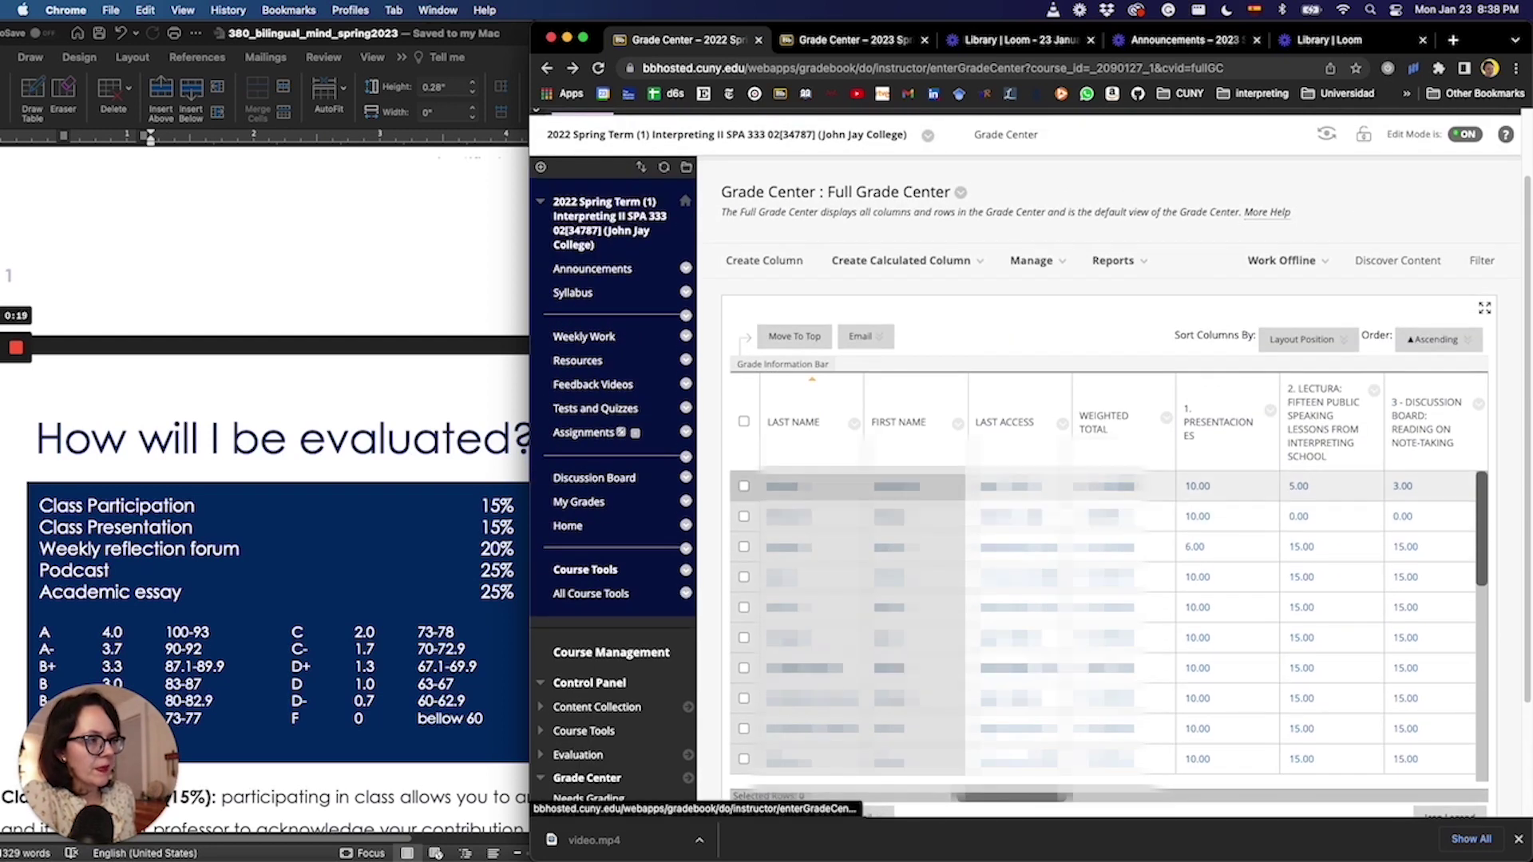
{"action": "scroll", "coordinate": [1173, 439], "scroll_direction": "down", "scroll_amount": 1}
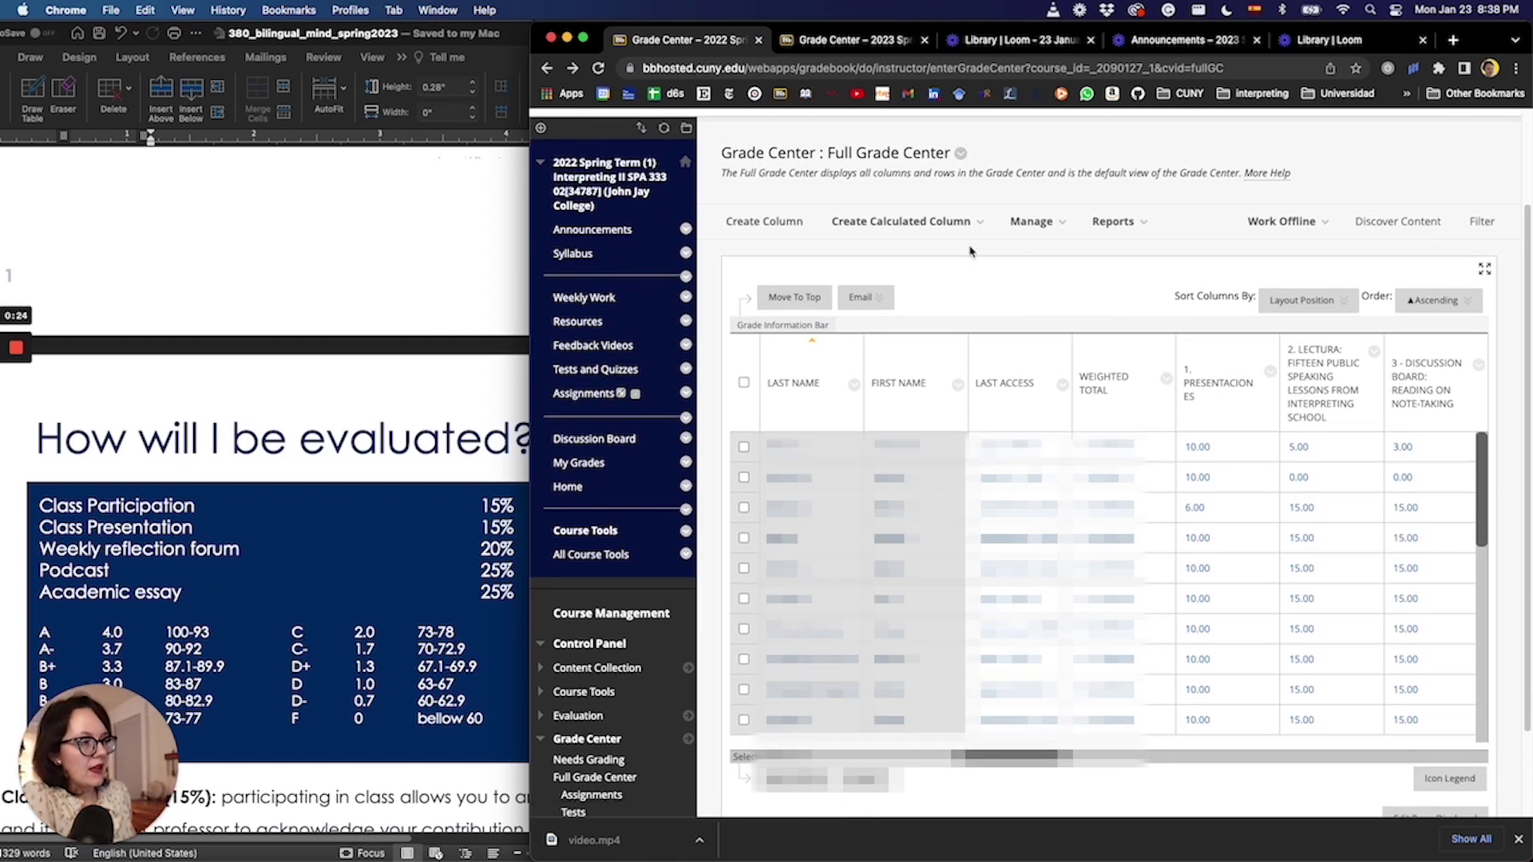
{"action": "left_click", "coordinate": [1015, 228]}
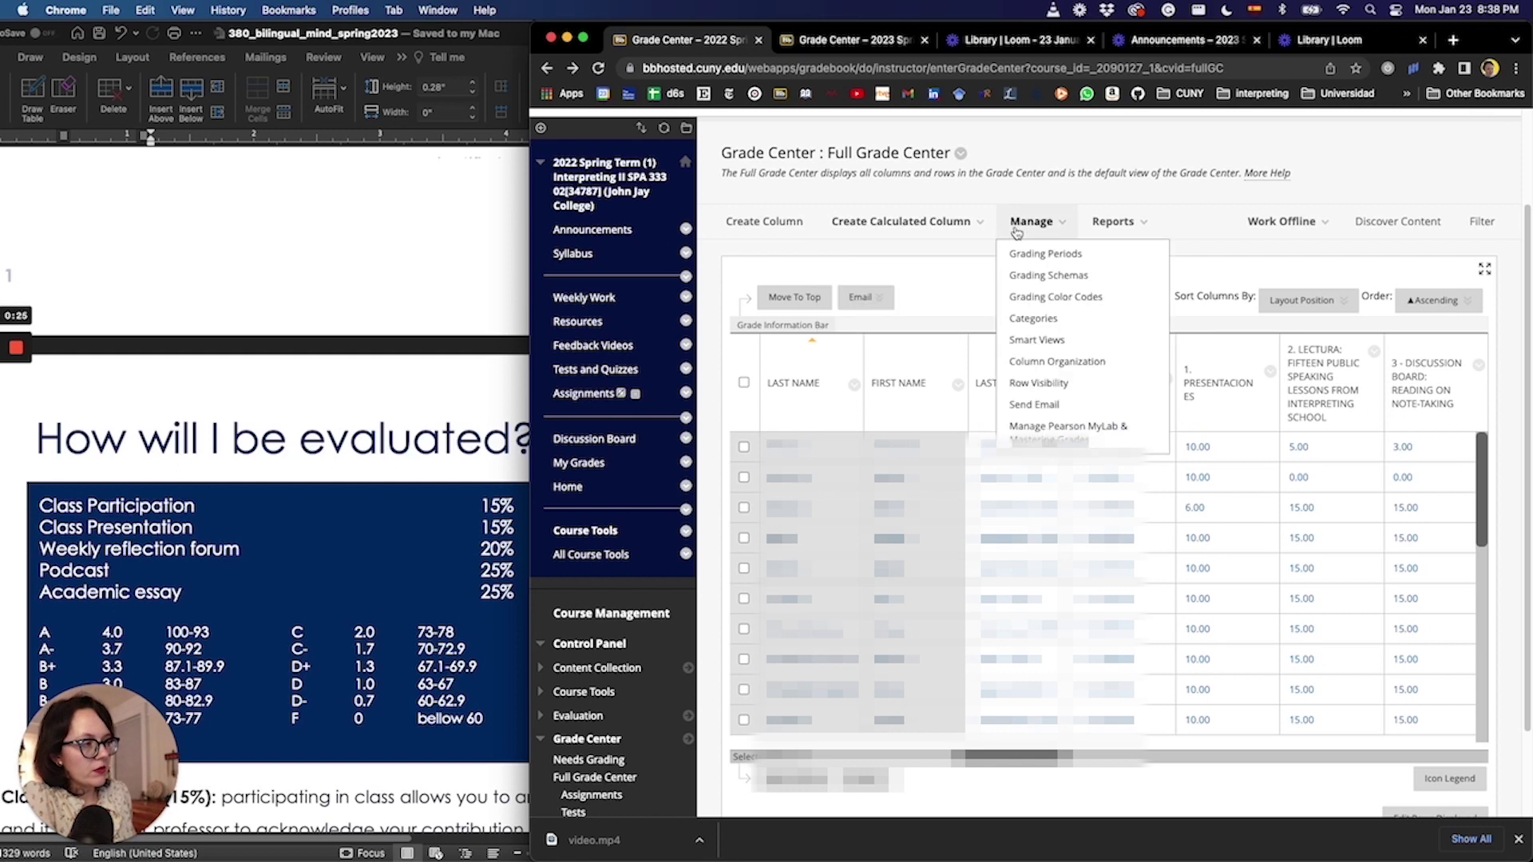
{"action": "left_click", "coordinate": [1068, 362]}
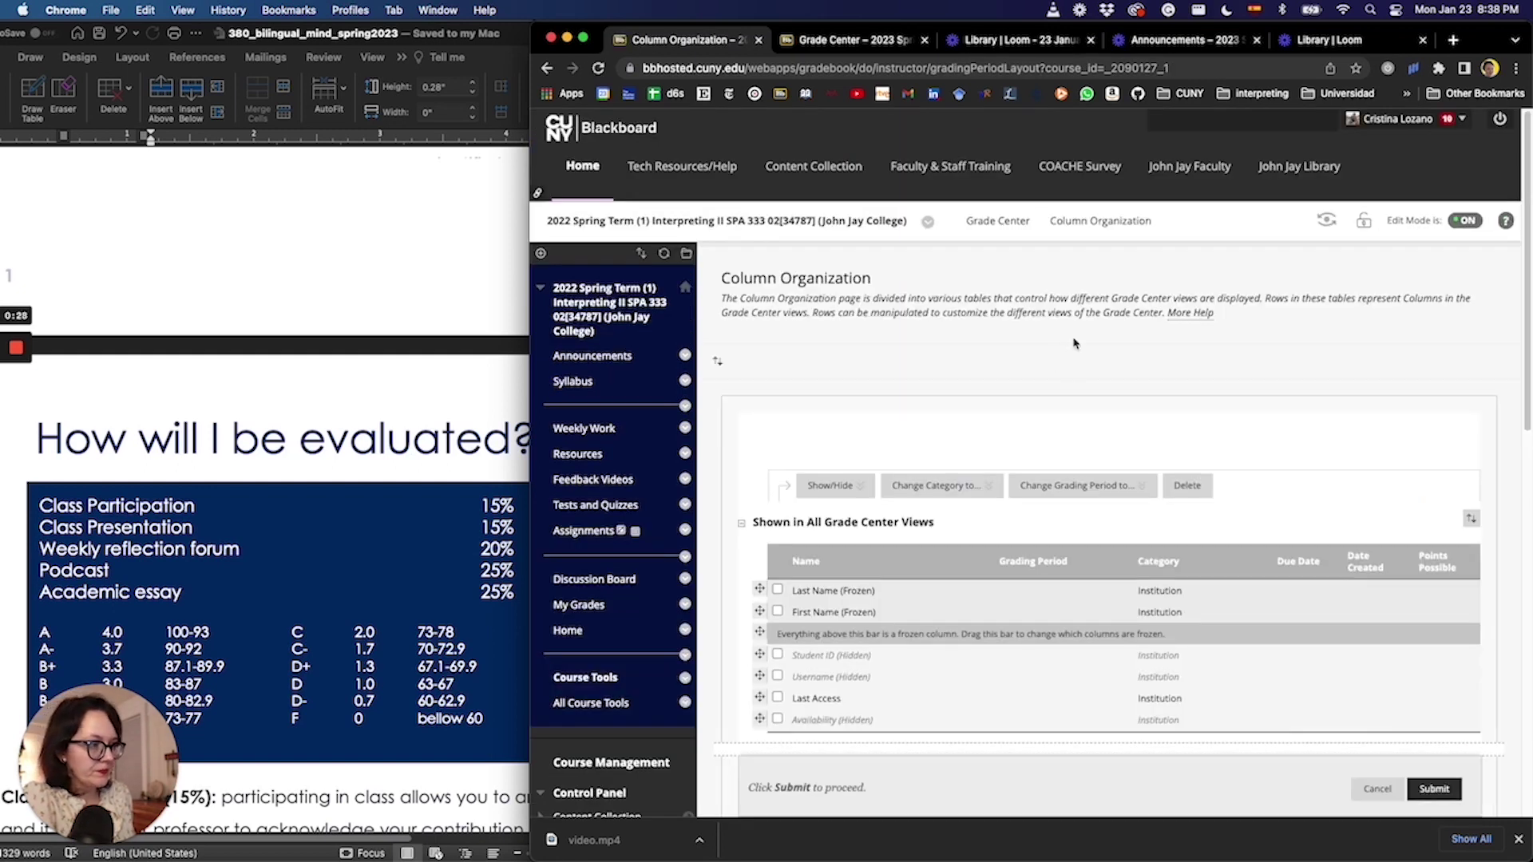
{"action": "scroll", "coordinate": [782, 347], "scroll_direction": "down", "scroll_amount": 15}
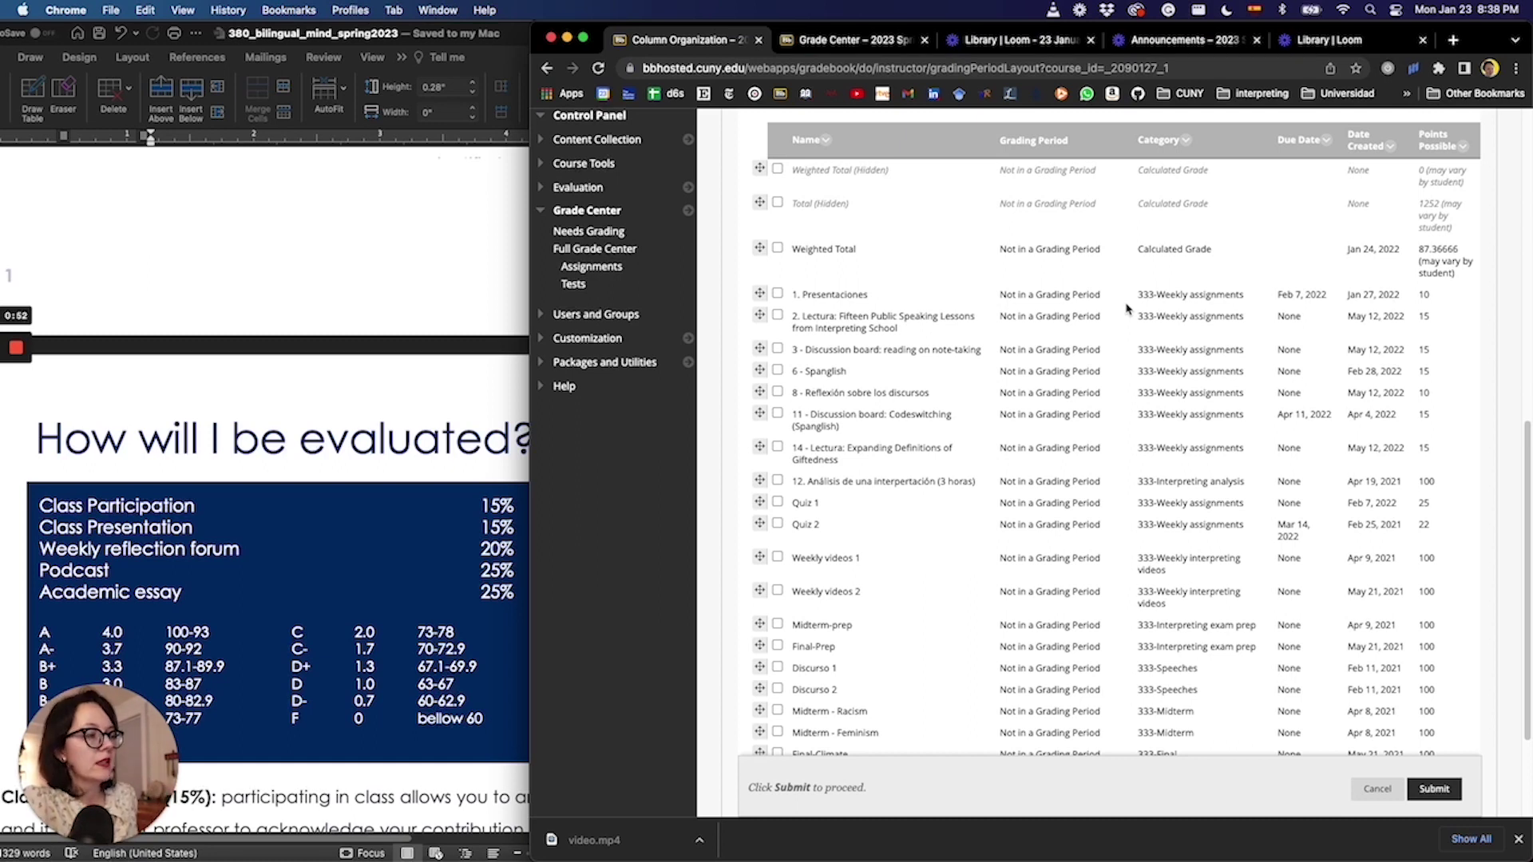
{"action": "scroll", "coordinate": [1126, 309], "scroll_direction": "down", "scroll_amount": 3}
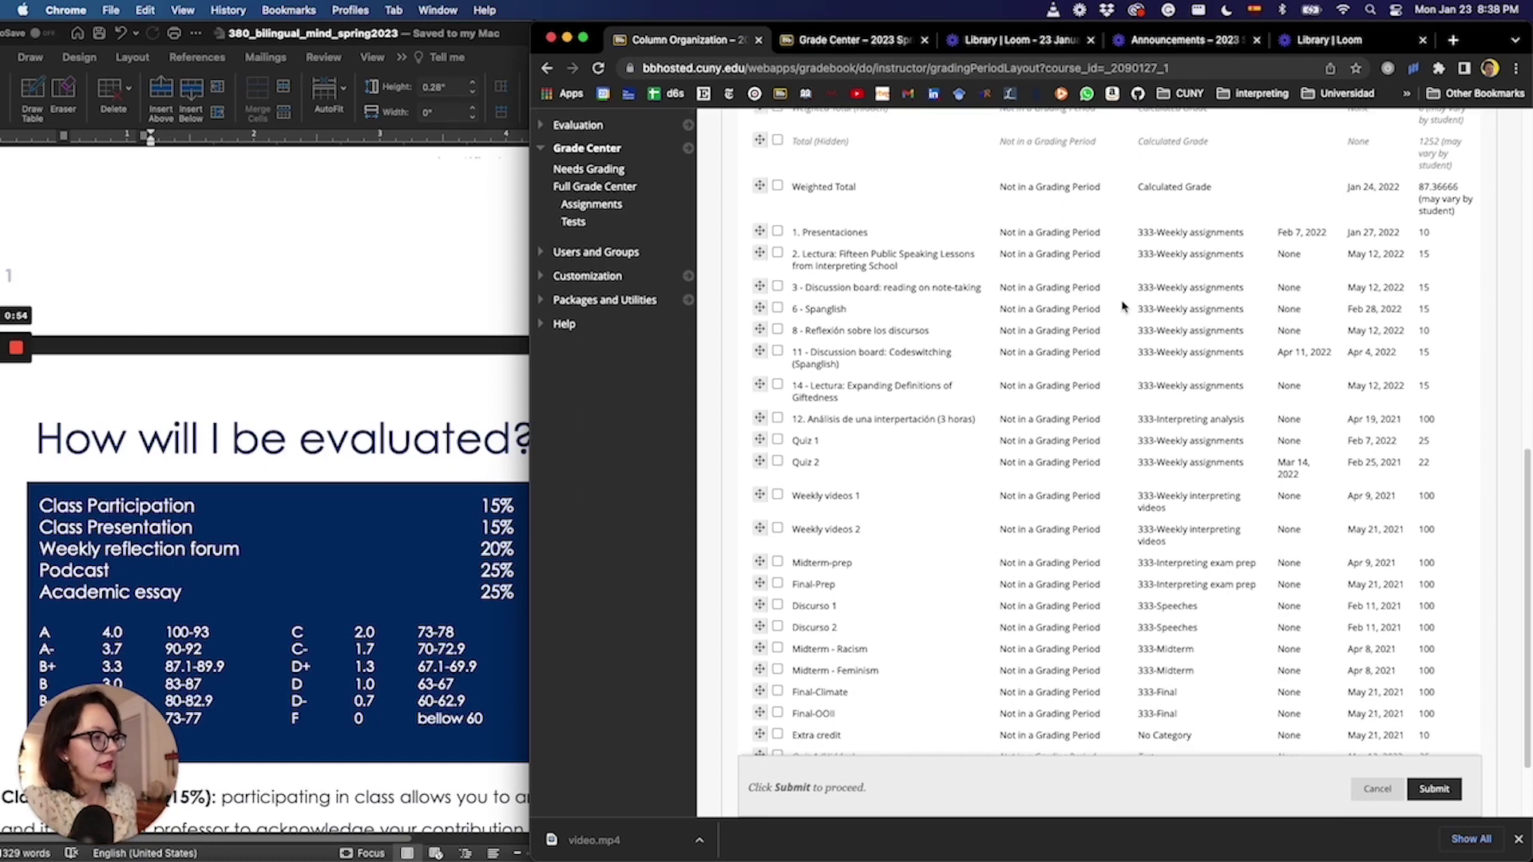
{"action": "scroll", "coordinate": [1123, 306], "scroll_direction": "down", "scroll_amount": 3}
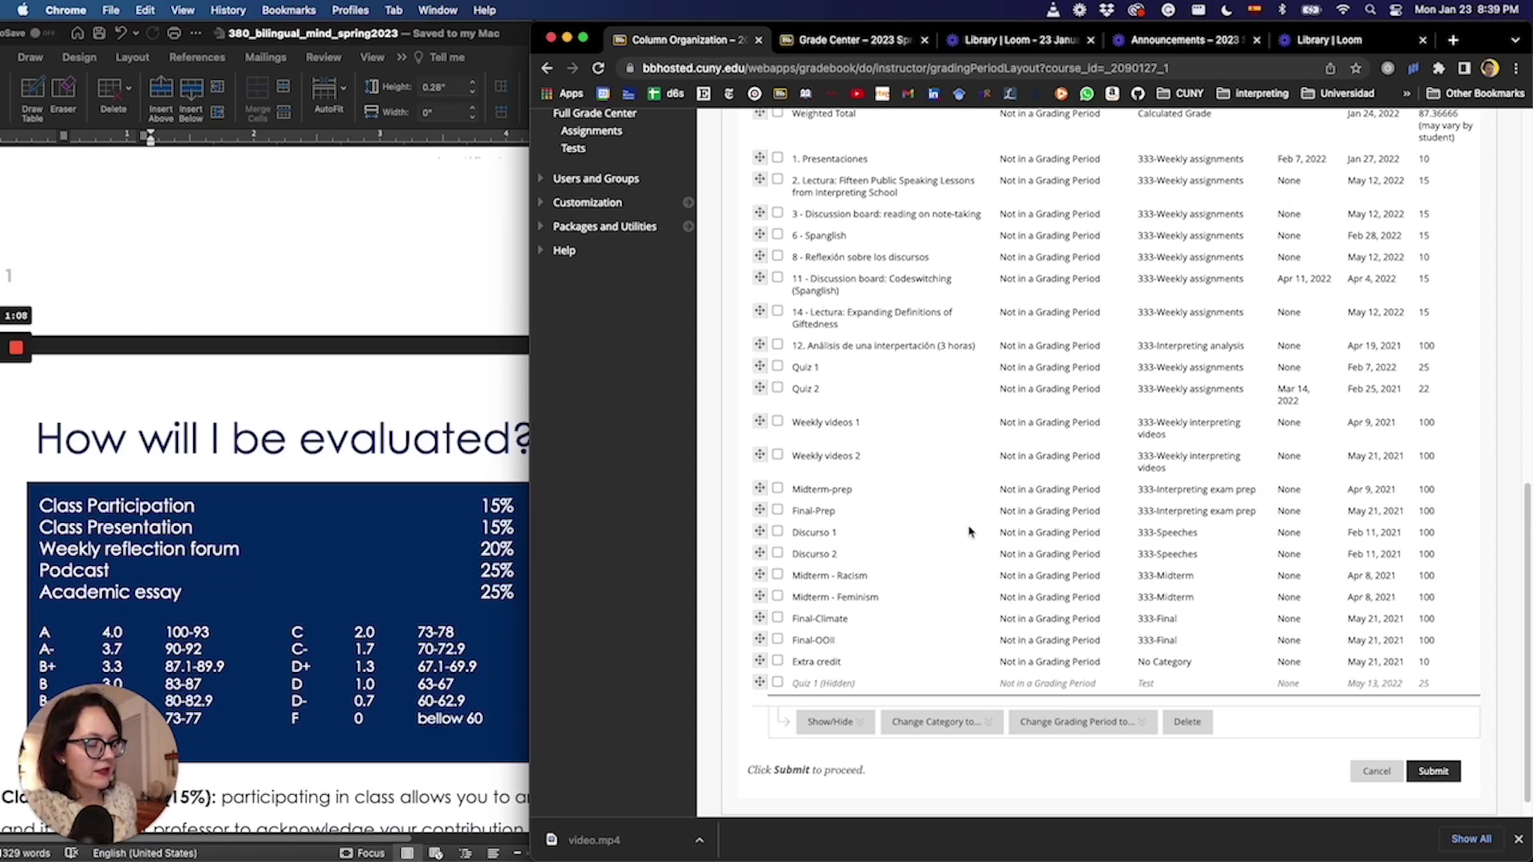
{"action": "scroll", "coordinate": [969, 531], "scroll_direction": "down", "scroll_amount": 1}
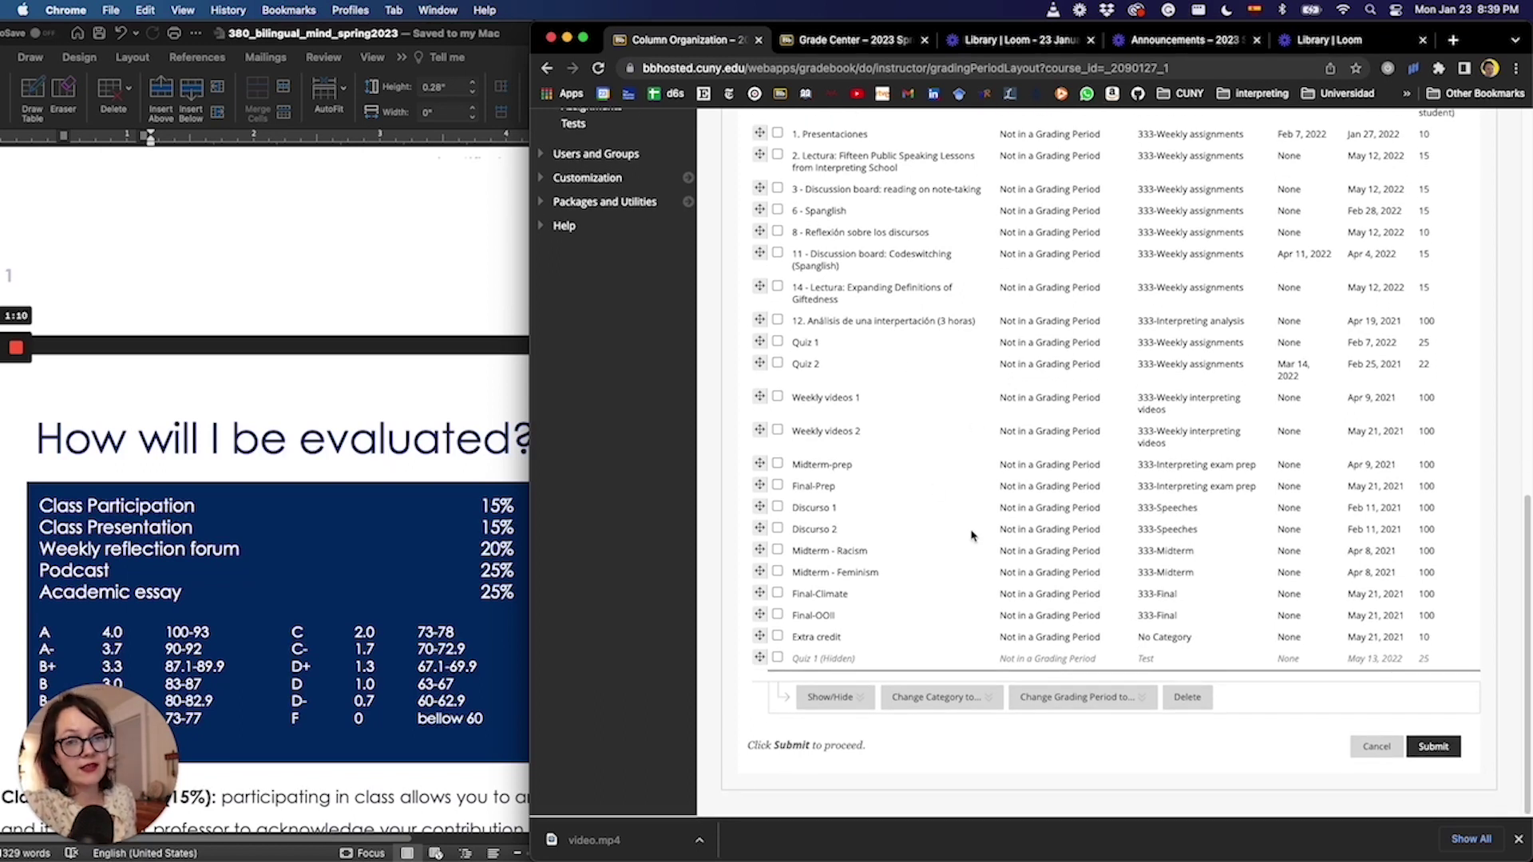